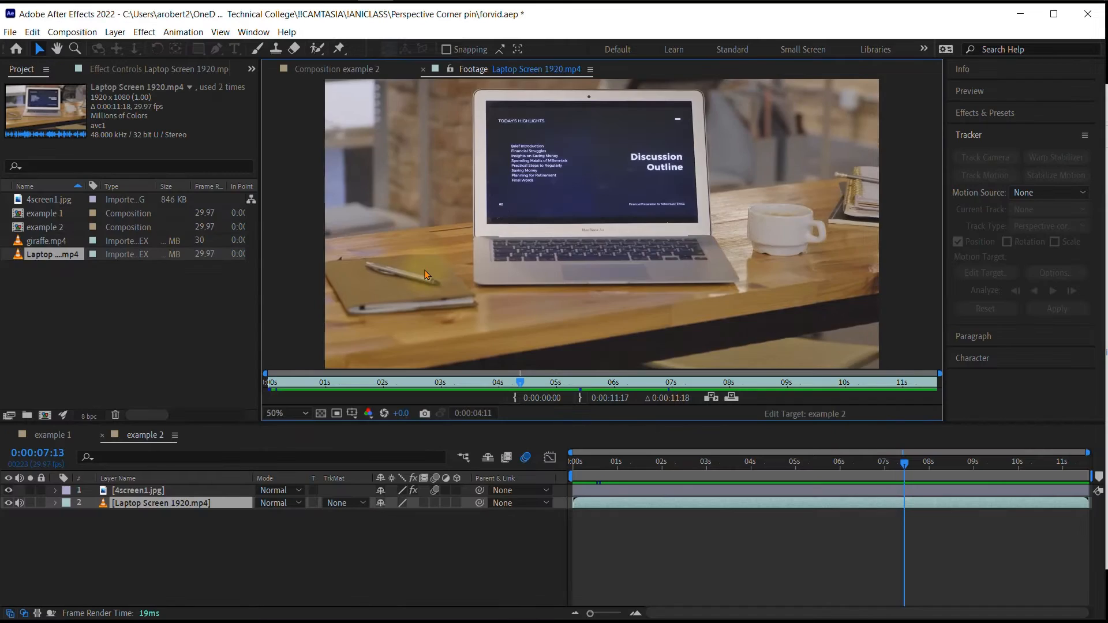
Step: Create a new composition from the Laptop Screen 1920.mp4 footage and keep the current time at its start
scroll(426, 274, "down", 2)
scroll(425, 274, "up", 2)
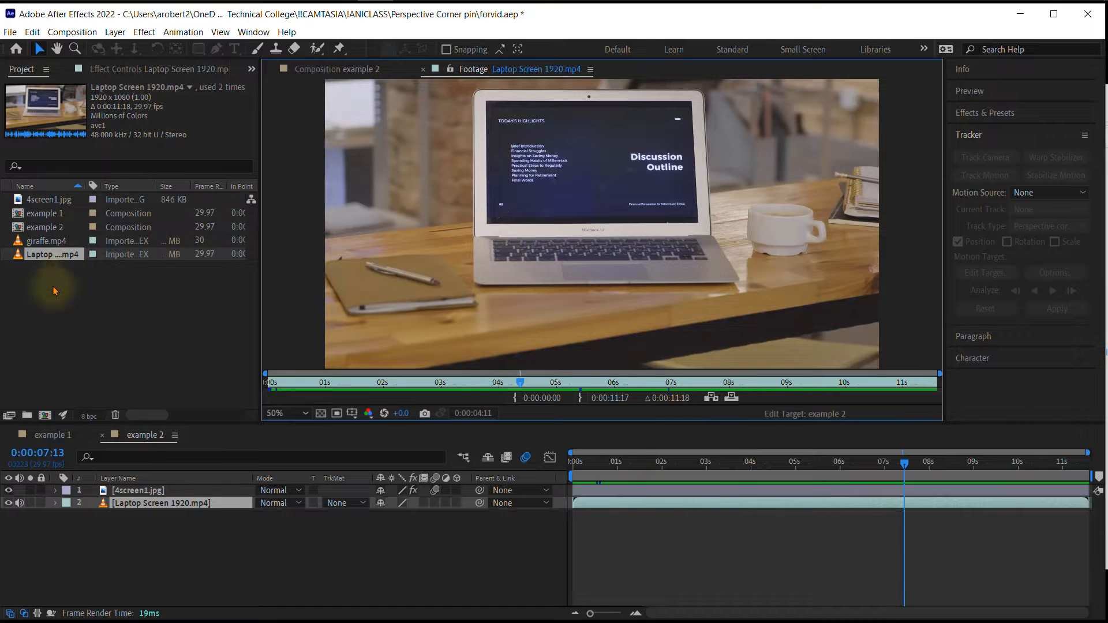
left_click_drag(18, 256, 46, 420)
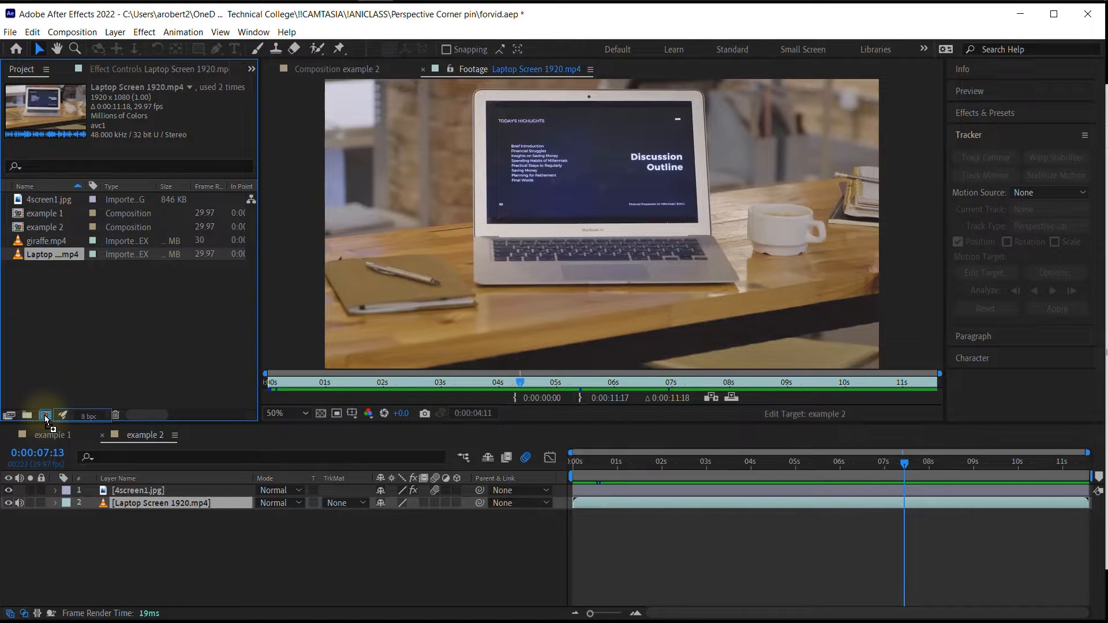
left_click_drag(46, 420, 46, 416)
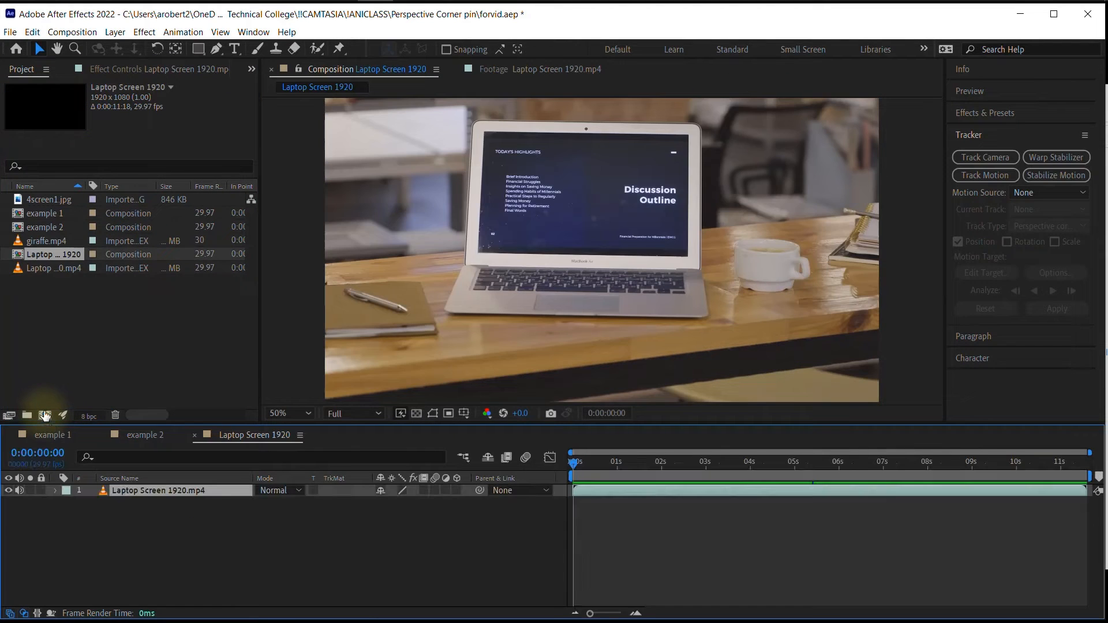
left_click(594, 462)
left_click_drag(616, 468, 550, 446)
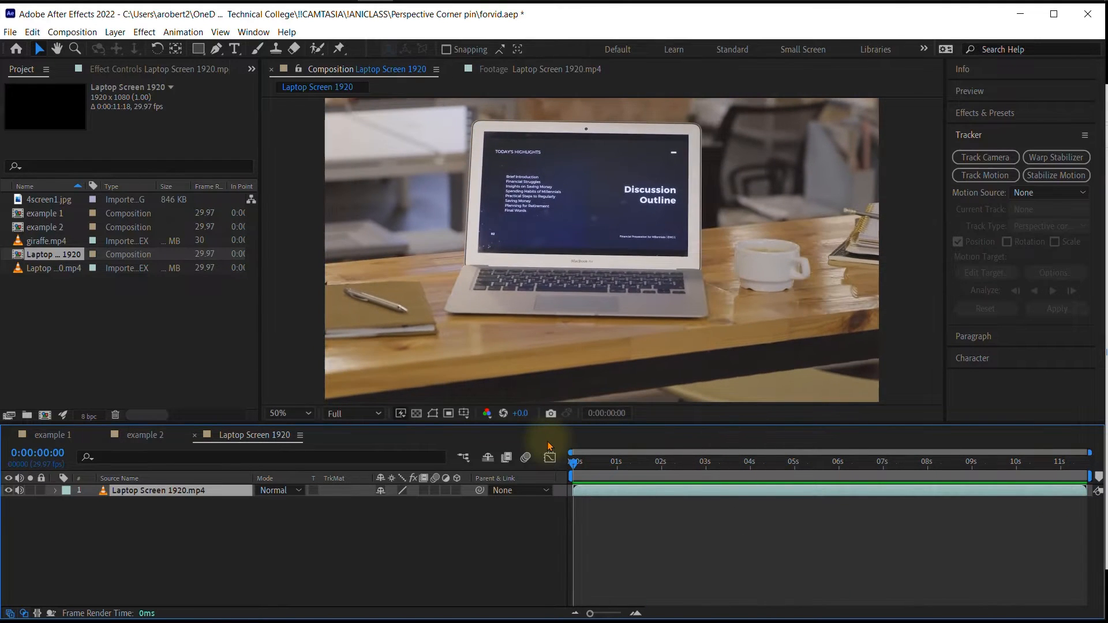
Step: Preview 4screen1.jpg, add it as a layer above the laptop footage in the composition, and hide that layer
double_click(35, 199)
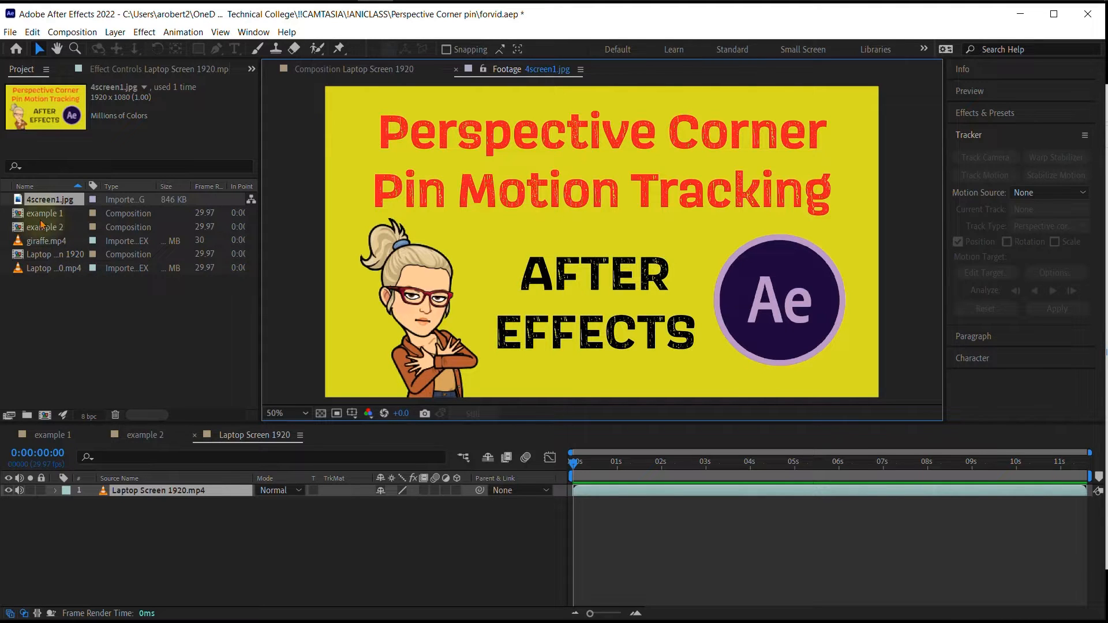
left_click_drag(17, 205, 146, 491)
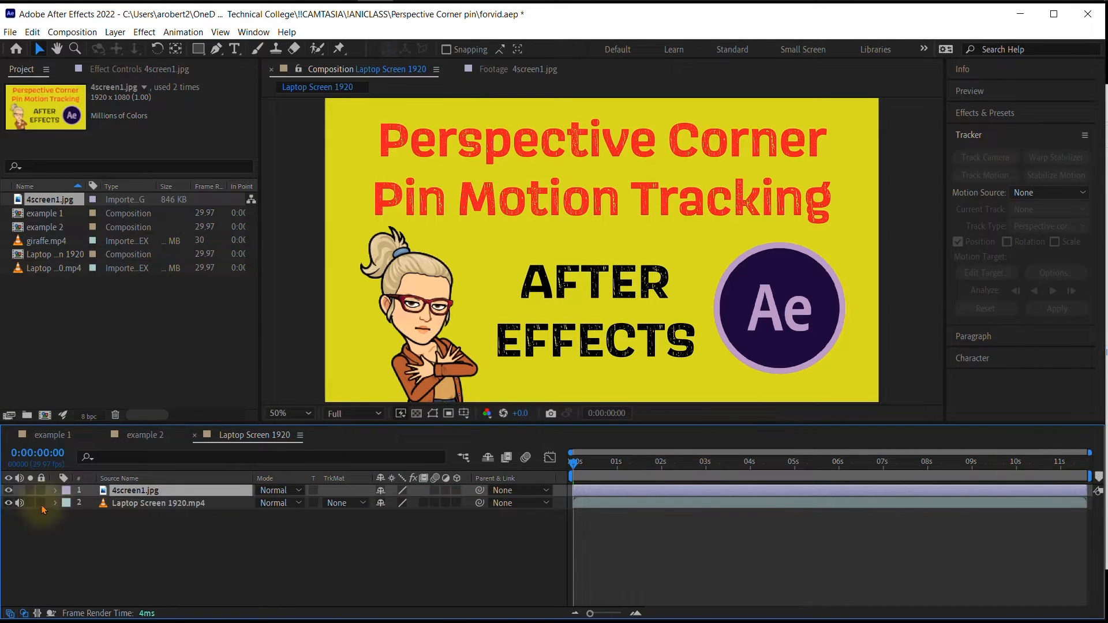
left_click(10, 492)
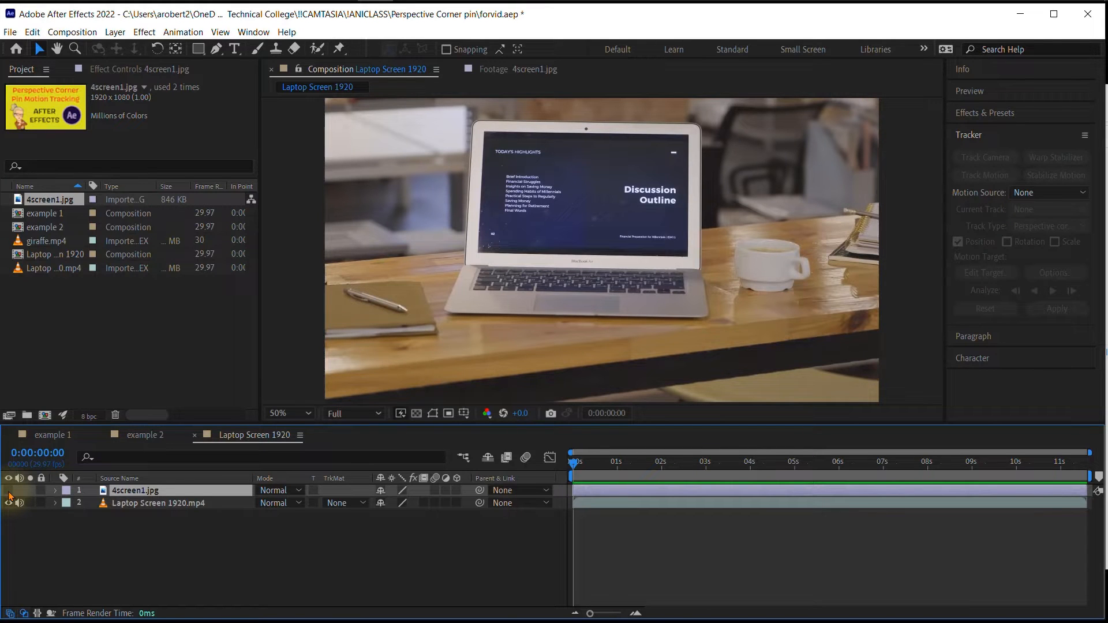
left_click(150, 491)
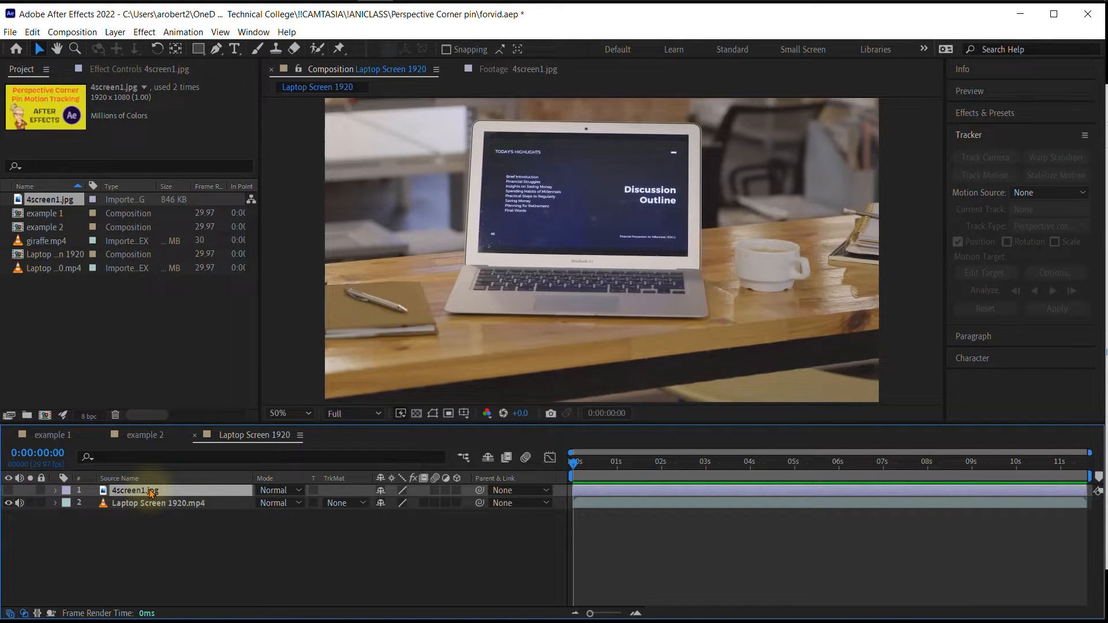
Step: Select the Laptop Screen 1920.mp4 layer and set the workspace to Motion Tracking
left_click(119, 504)
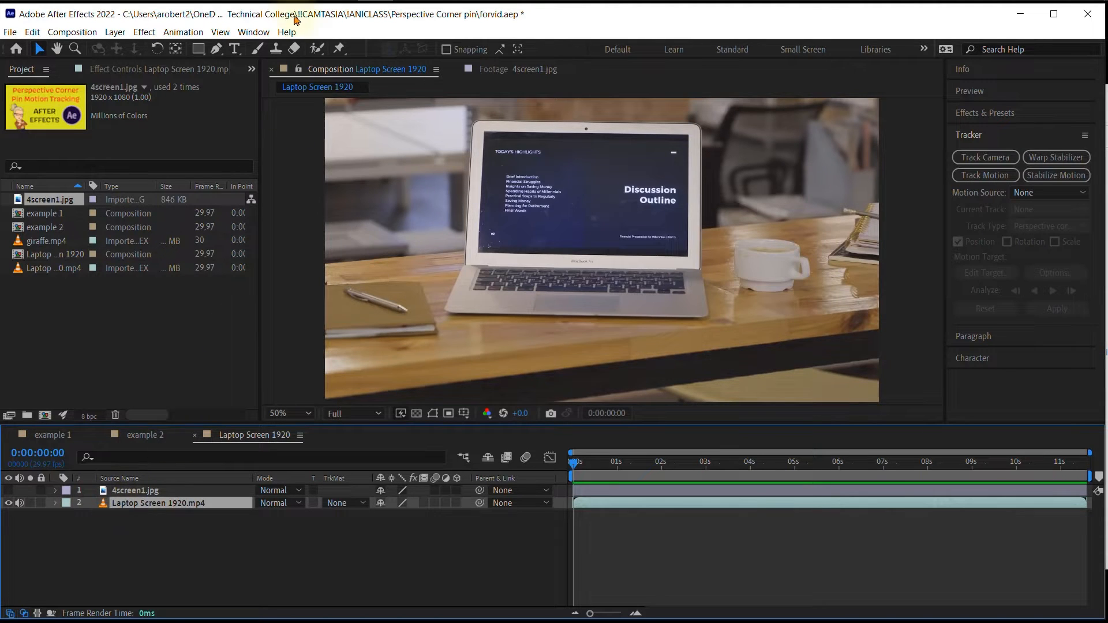
left_click(246, 32)
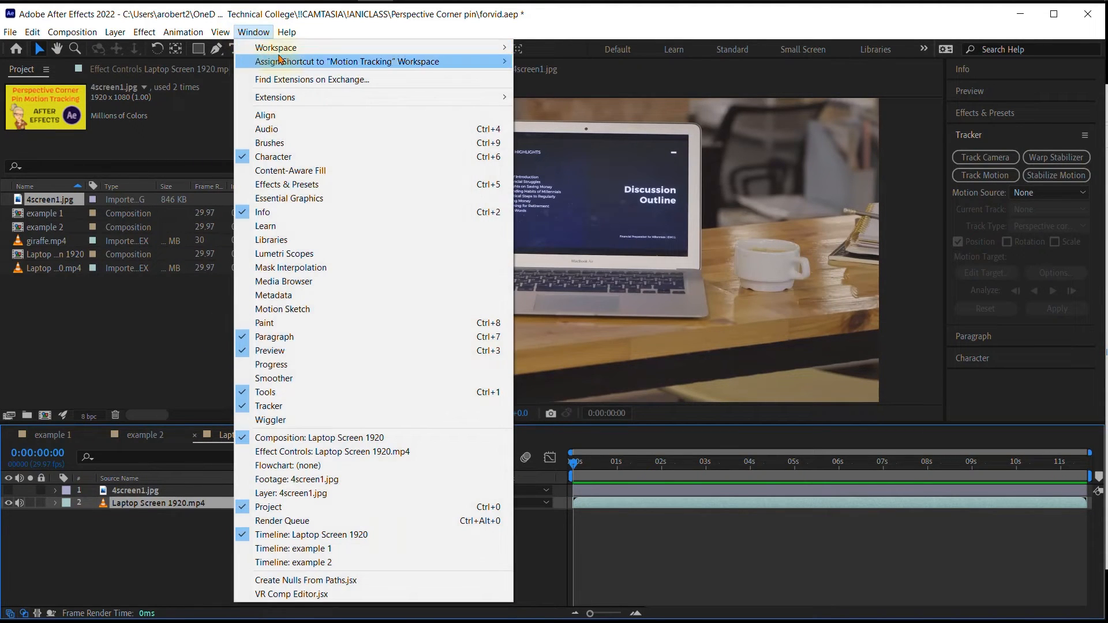
mouse_move(279, 50)
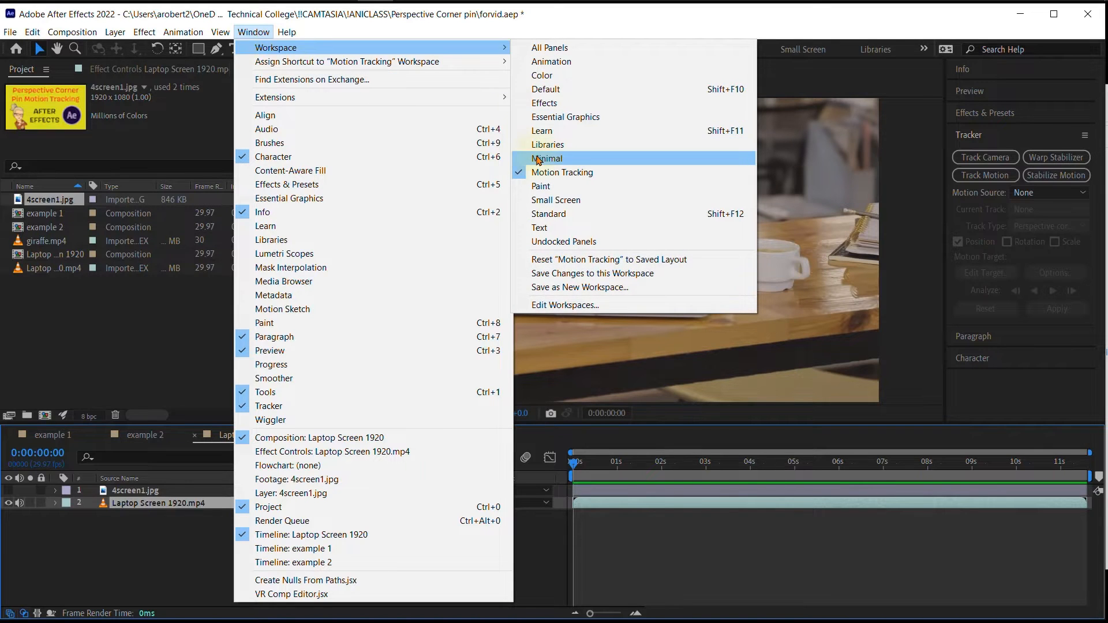
left_click(542, 173)
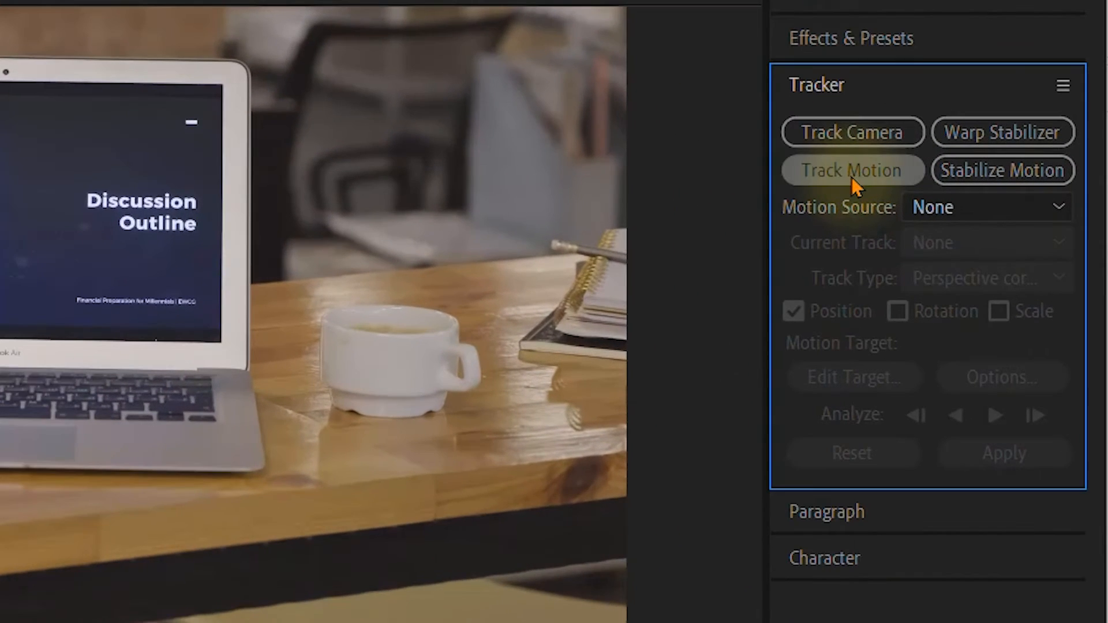
Step: Start a motion track on the laptop footage layer and set its track type to Perspective corner pin
left_click(902, 182)
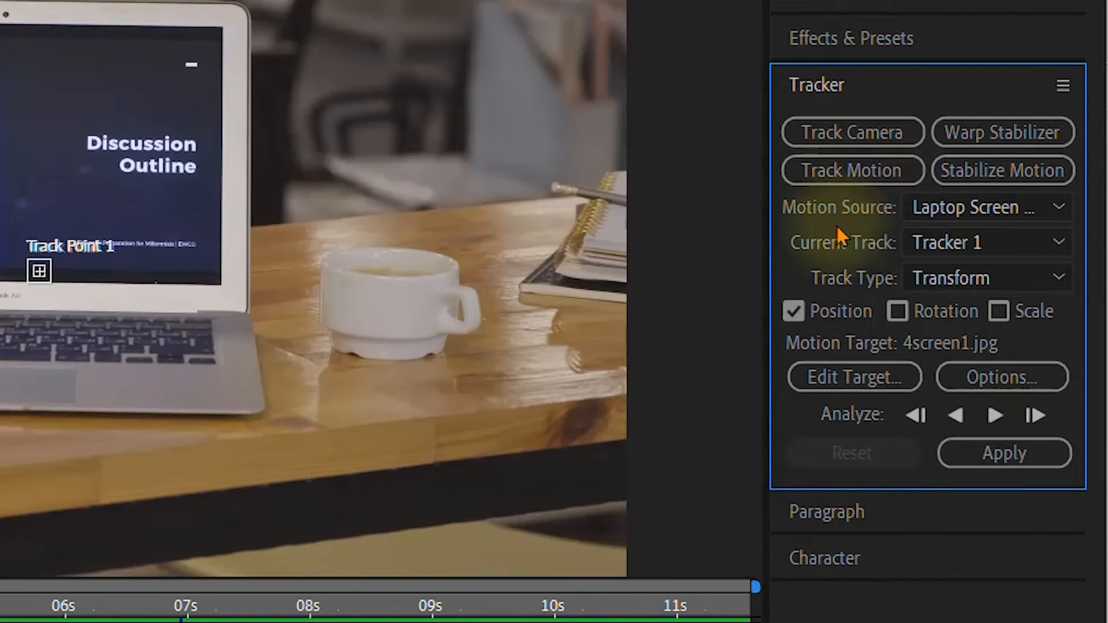
left_click(1059, 279)
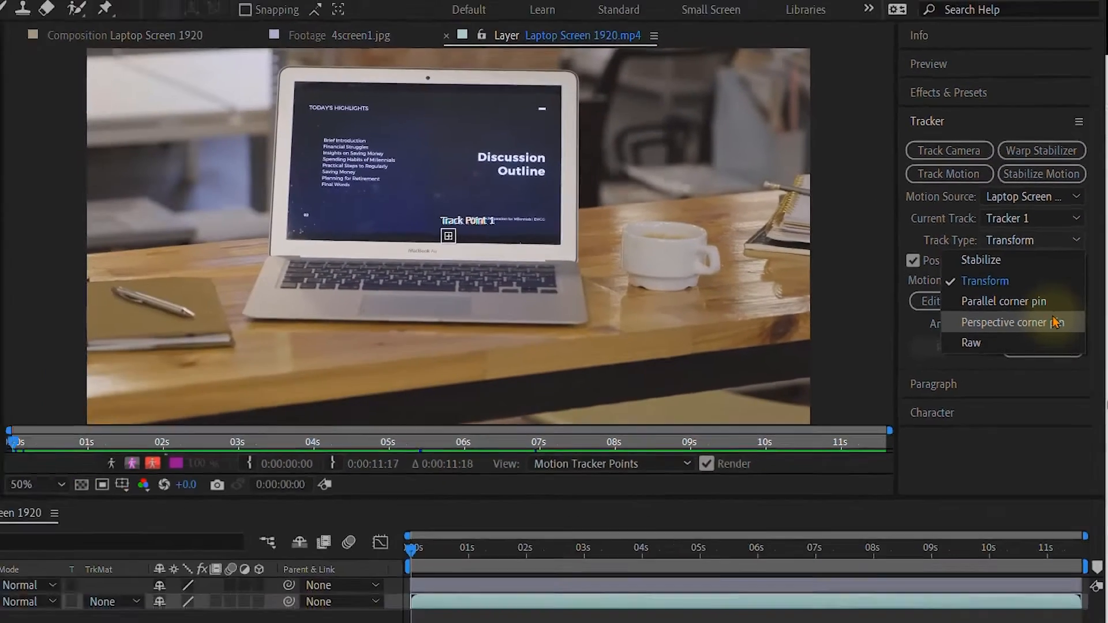
left_click(1026, 411)
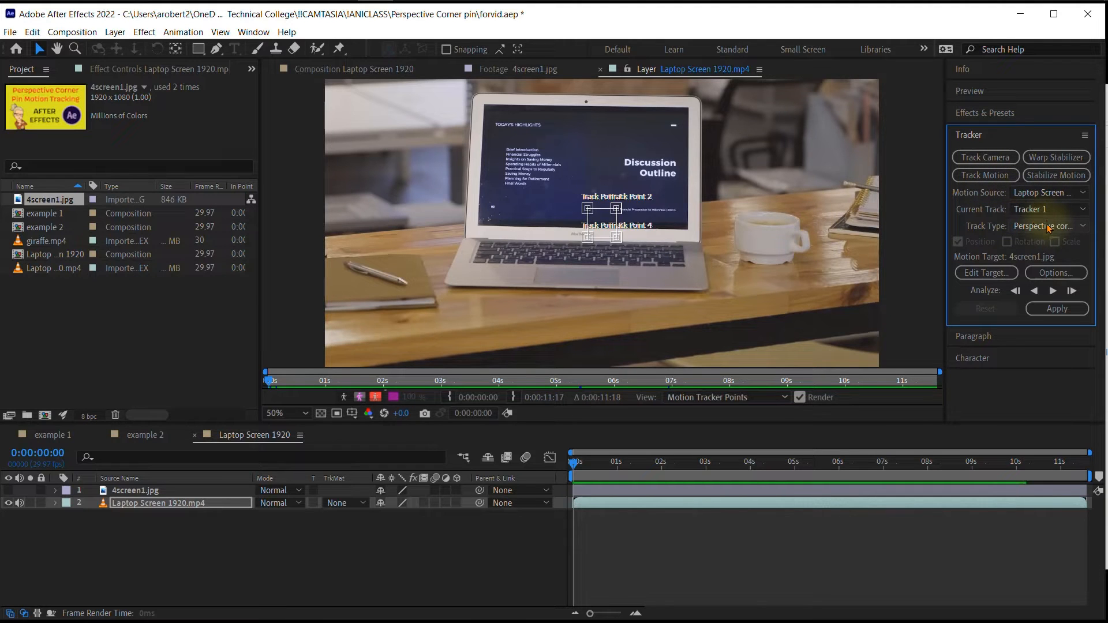
Step: Enlarge the layer view and place Track Point 1 at the upper-left corner of the laptop's display
scroll(577, 195, "up", 2)
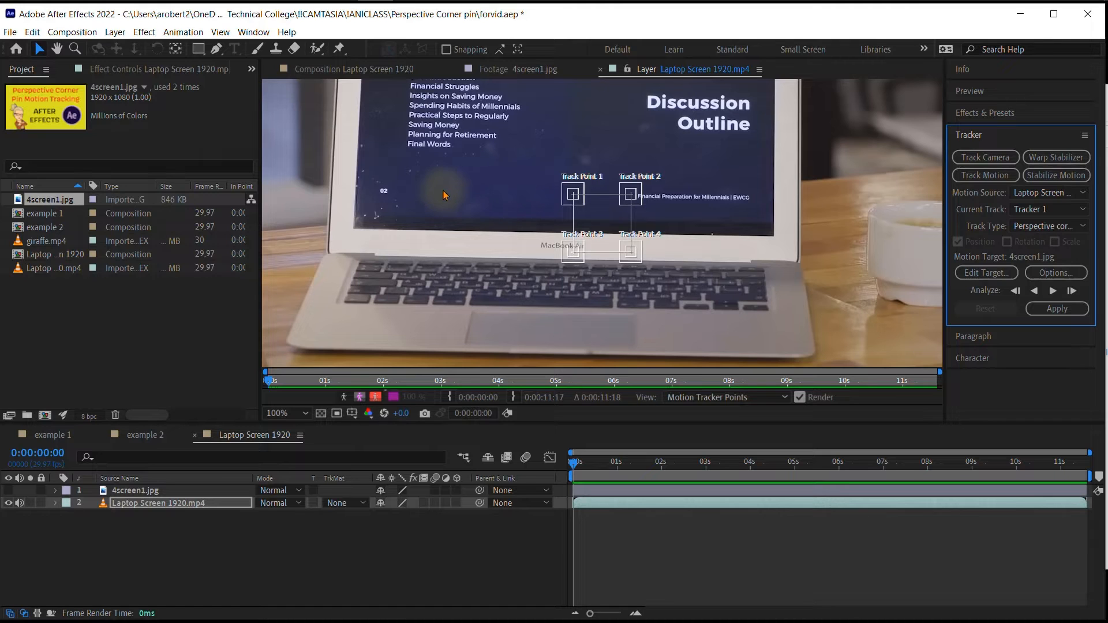
key("space")
left_click_drag(440, 173, 459, 287)
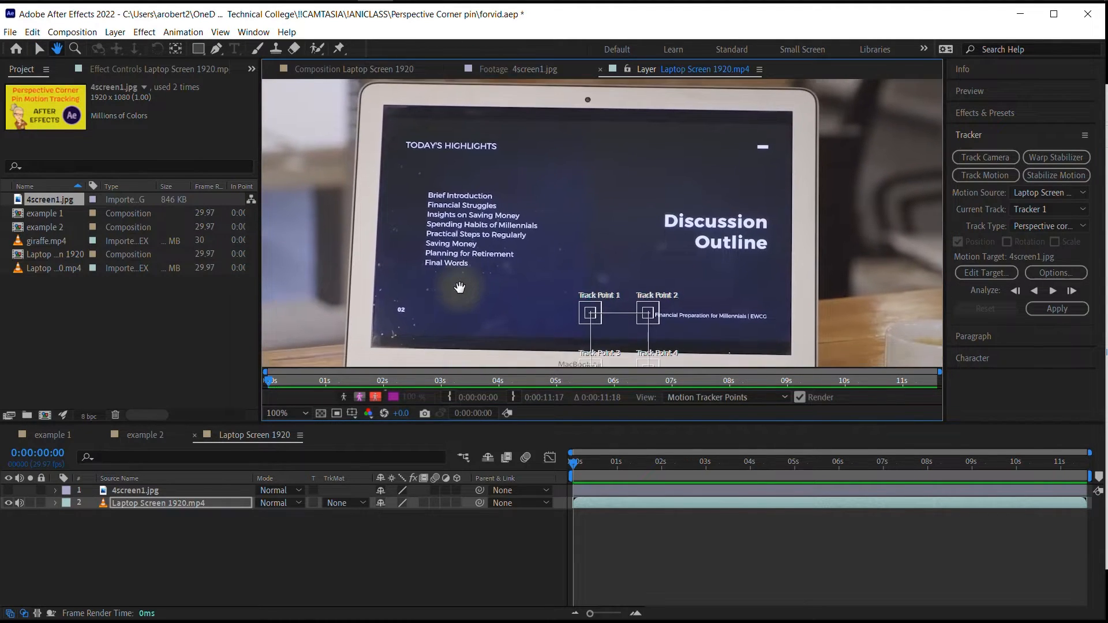
left_click_drag(474, 426, 470, 535)
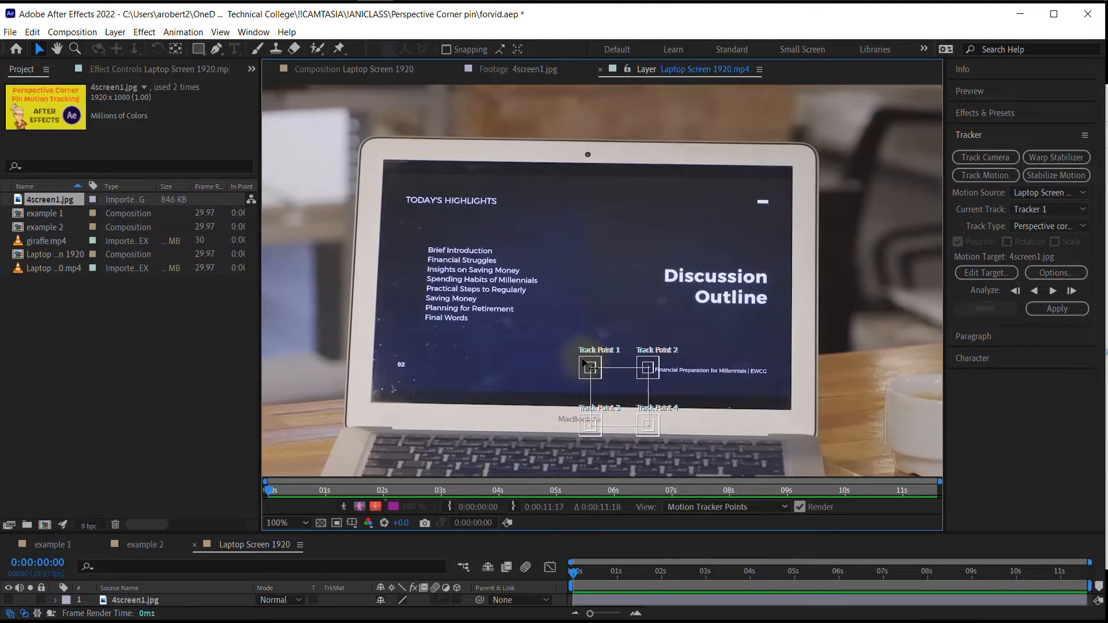
left_click_drag(583, 361, 378, 153)
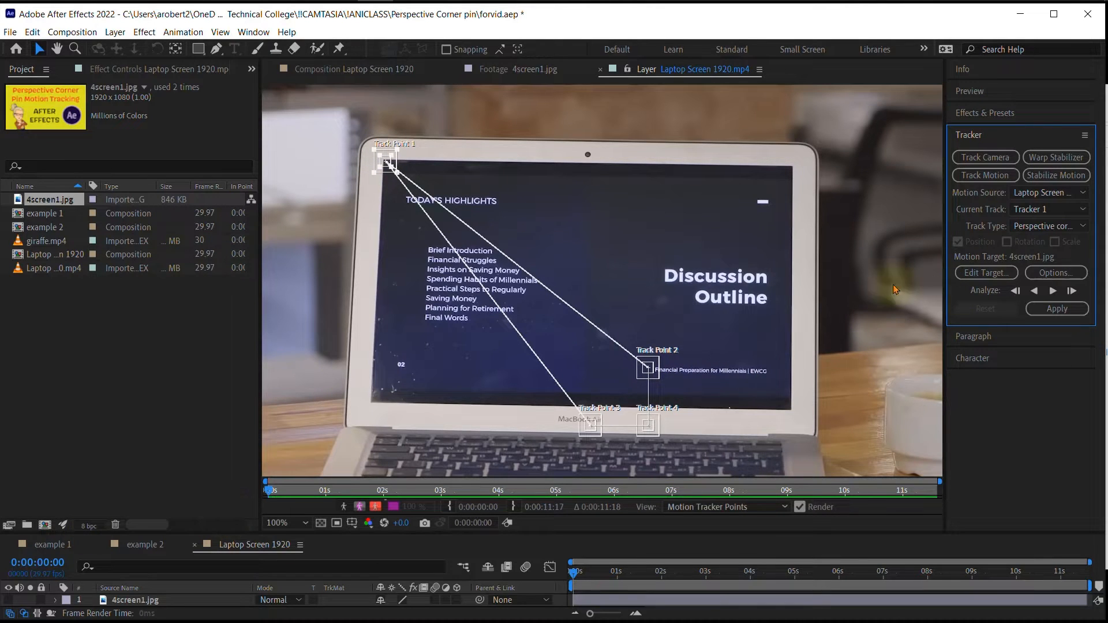
Step: Place Track Points 2, 3 and 4 on the upper-right, lower-left and lower-right corners of the laptop's display
left_click_drag(658, 357, 743, 263)
key("ctrl+z")
scroll(663, 378, "up", 2)
left_click_drag(628, 298, 851, 162)
left_click_drag(850, 140, 500, 455)
left_click_drag(500, 455, 662, 465)
left_click_drag(627, 438, 708, 100)
scroll(628, 403, "down", 1)
left_click_drag(628, 403, 669, 69)
left_click_drag(407, 313, 693, 288)
left_click_drag(593, 203, 1064, 200)
left_click_drag(745, 316, 306, 269)
Step: Fine-tune Track Point 1 so its attach point sits exactly on the upper-left corner of the laptop's display
scroll(369, 156, "down", 1)
left_click_drag(588, 145, 538, 256)
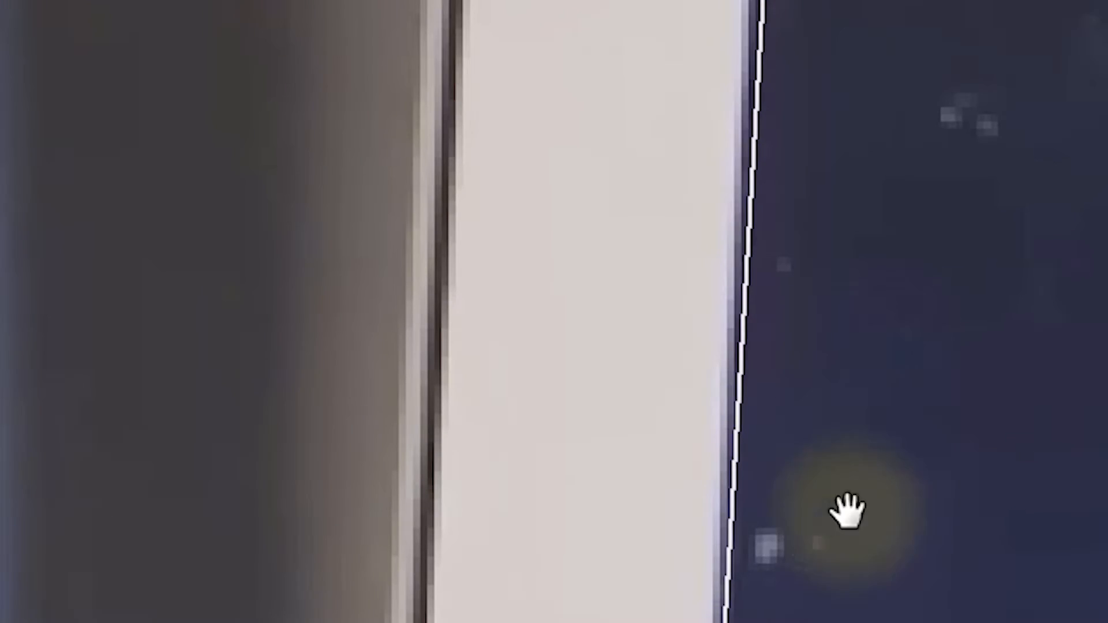
left_click_drag(847, 511, 829, 613)
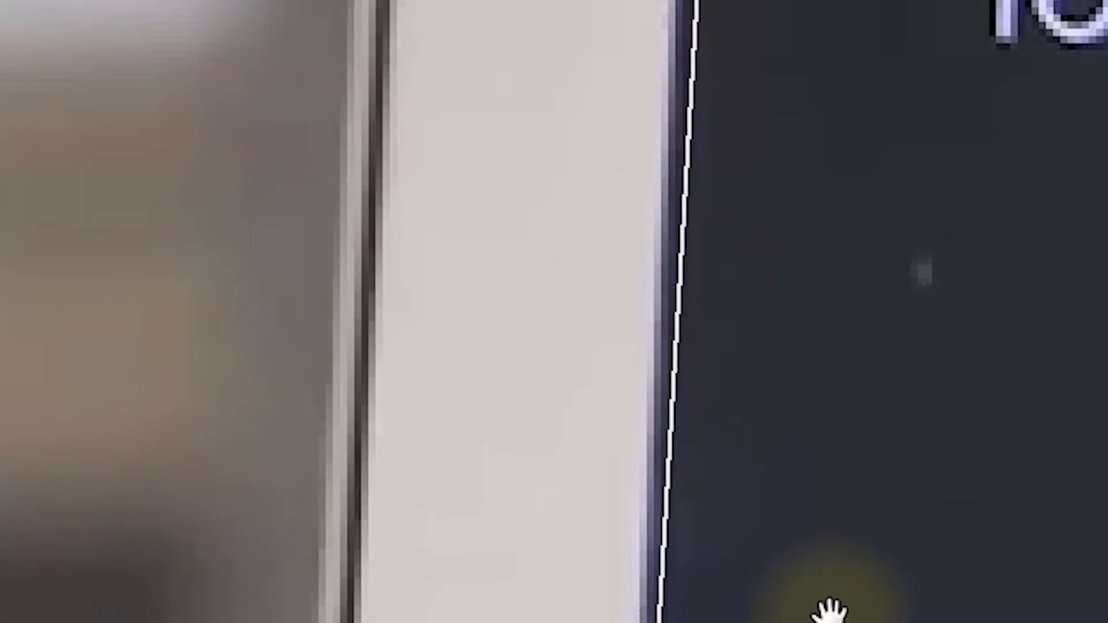
left_click_drag(856, 365, 819, 622)
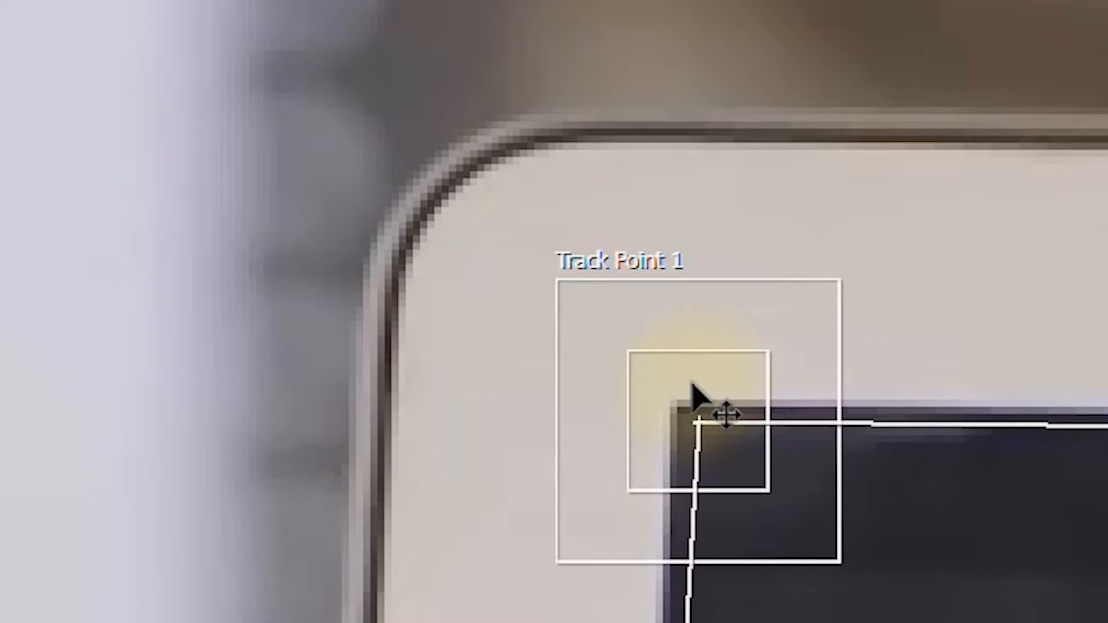
left_click_drag(692, 395, 666, 363)
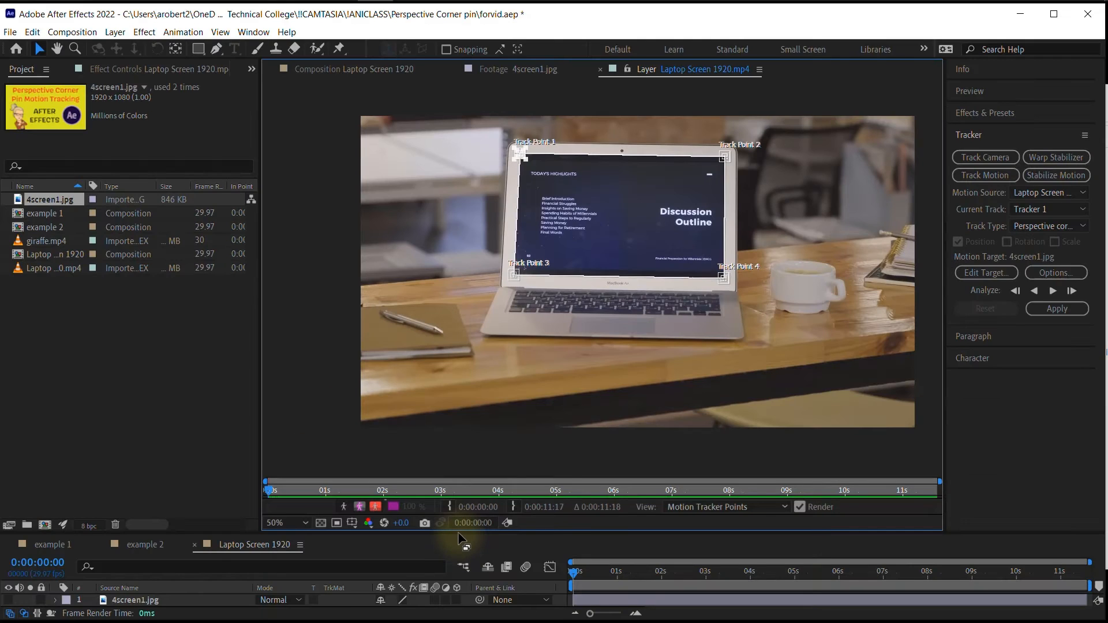
Step: Analyze the track forward from the first frame and stop the analysis at 0:00:02:27
left_click_drag(459, 533, 456, 454)
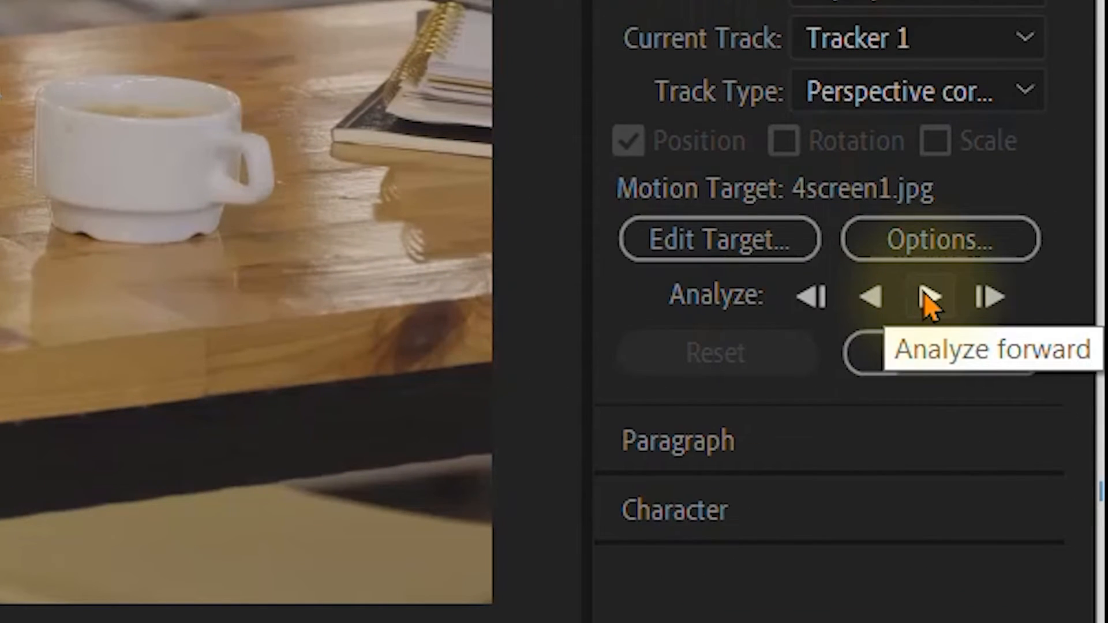
left_click(925, 296)
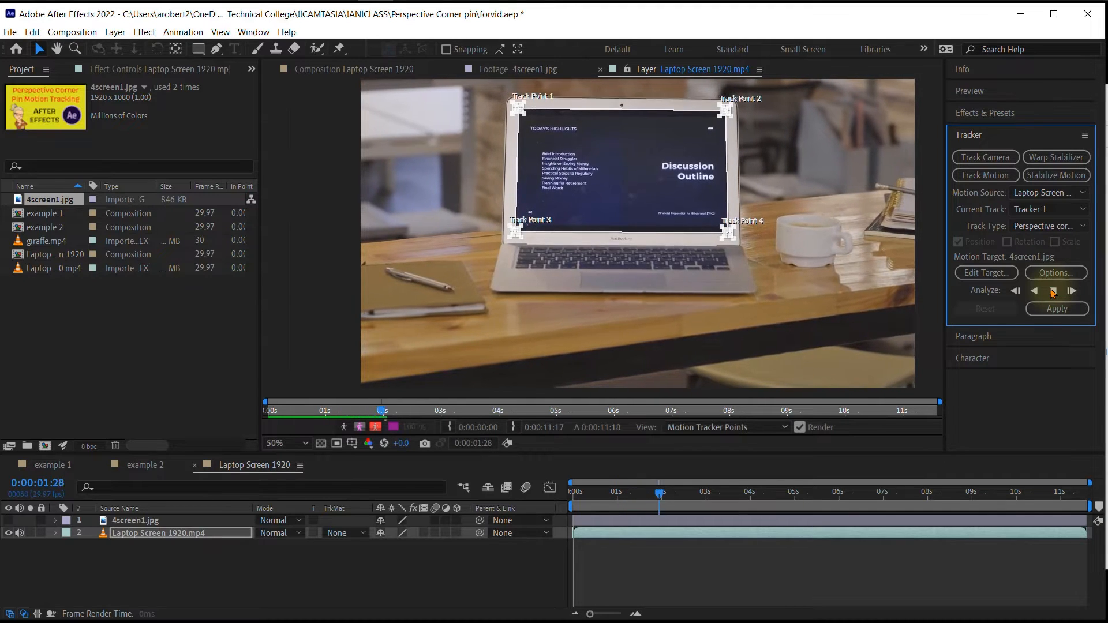
left_click(1053, 290)
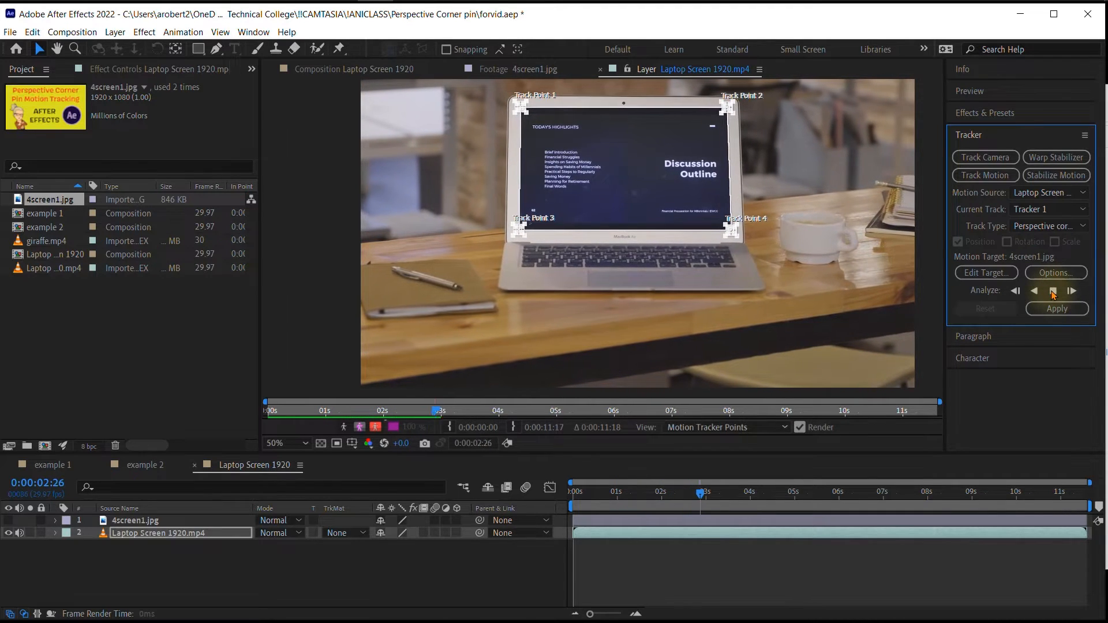
Step: Reveal the laptop layer's tracking keyframes and check them along with the position of Track Point 4 in the footage
key("u")
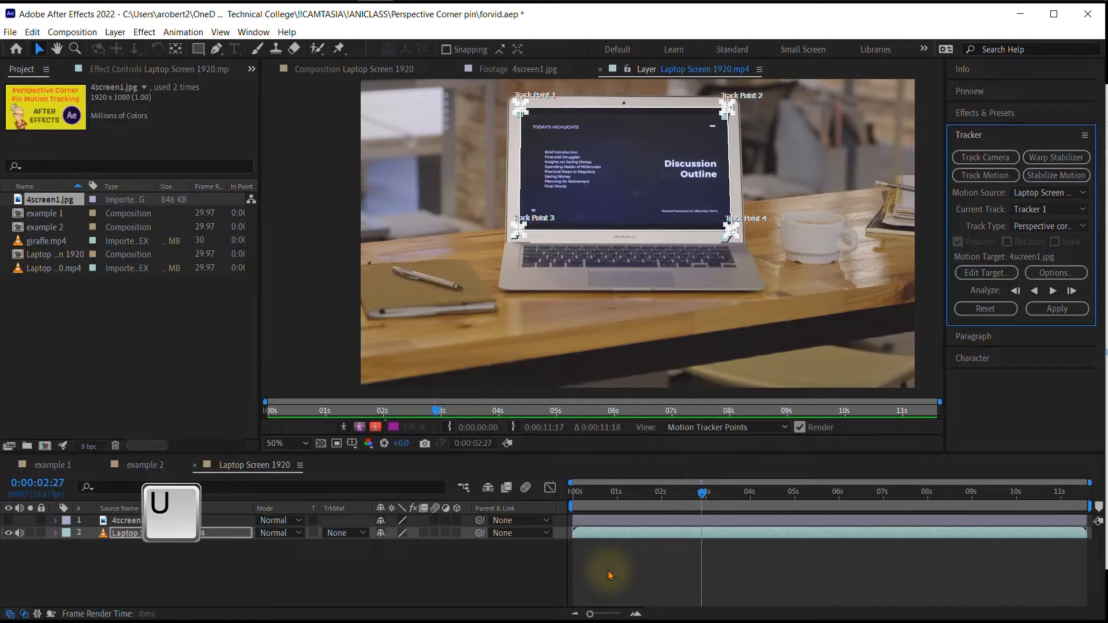
key("u")
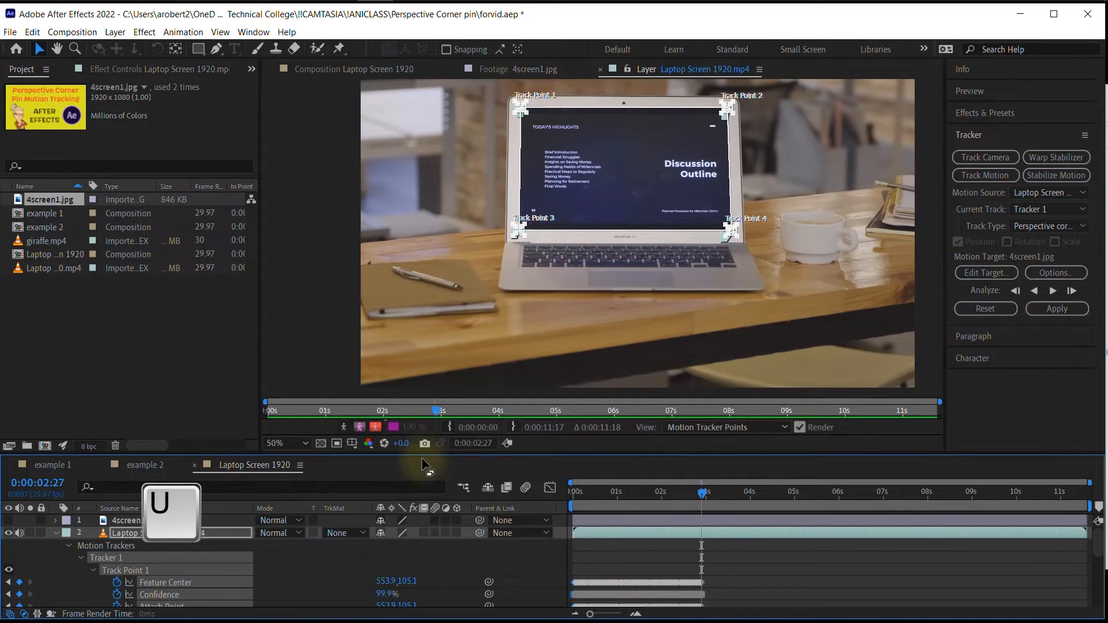
left_click_drag(422, 428, 399, 267)
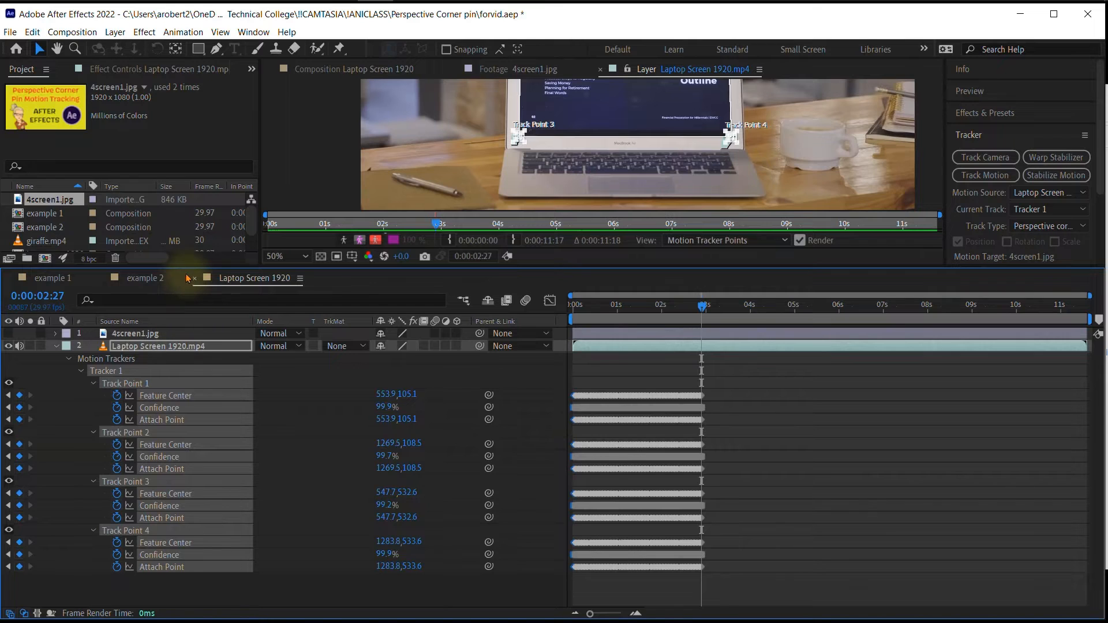
left_click_drag(183, 265, 185, 475)
scroll(606, 135, "up", 4)
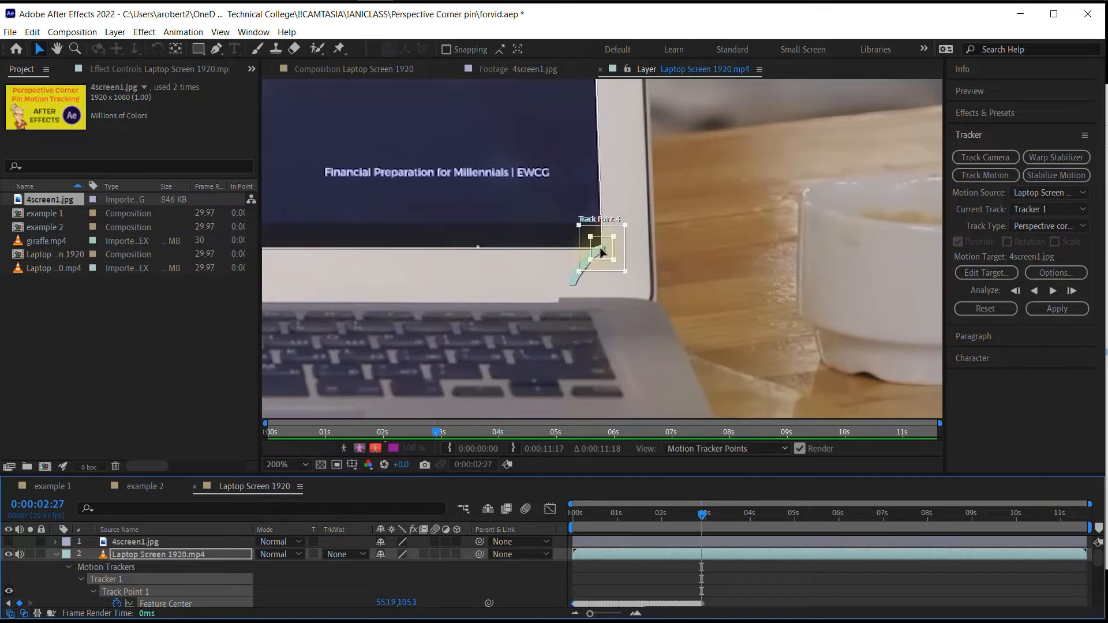
scroll(578, 277, "down", 4)
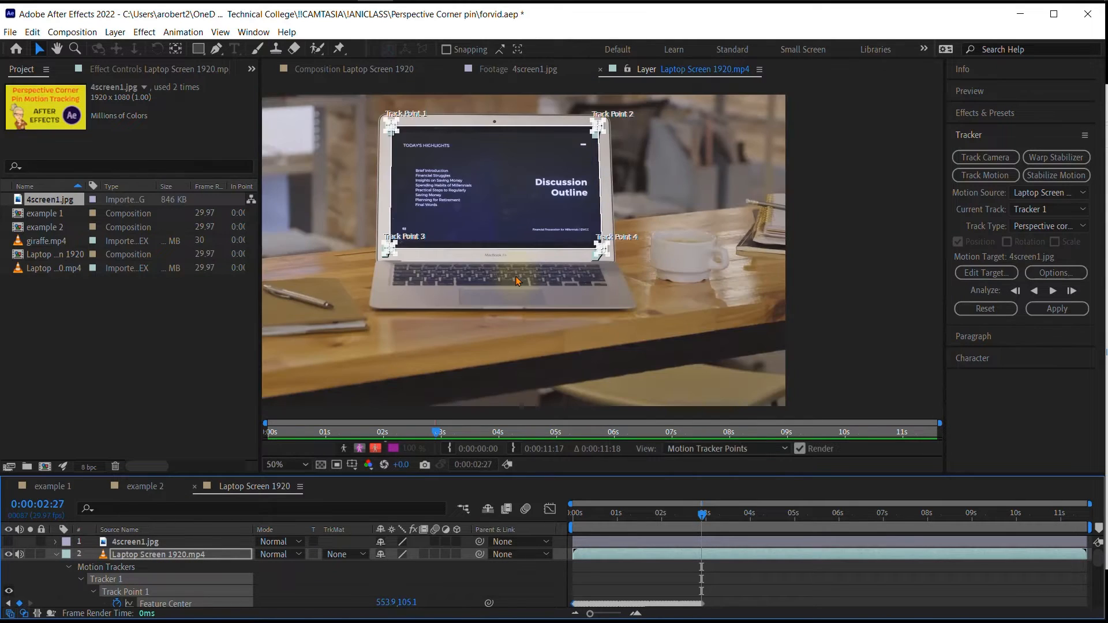
Step: Analyze the rest of the track forward to the last frame and inspect Track Point 4 up close
left_click(1050, 293)
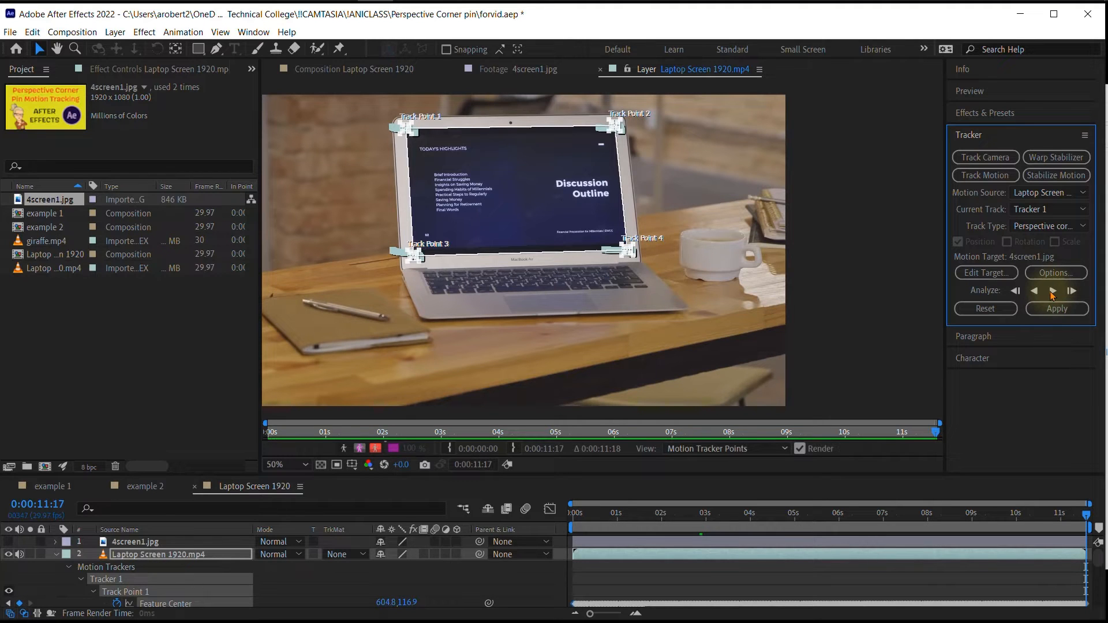
scroll(632, 251, "up", 4)
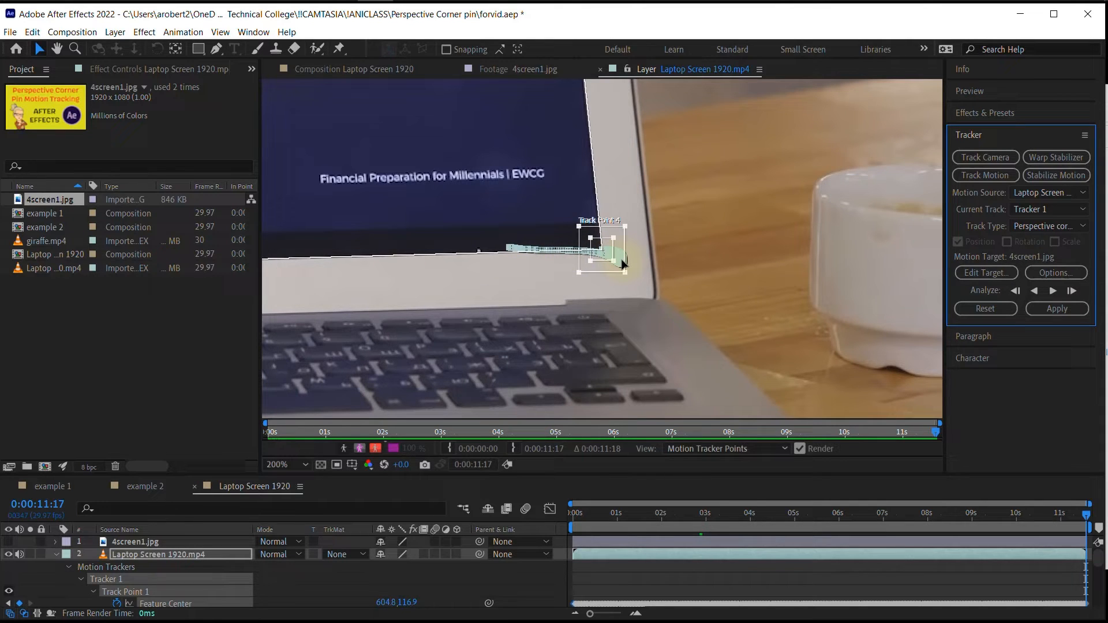
Step: Set 4screen1.jpg as the motion target and apply the perspective corner pin tracking data to it
left_click(971, 275)
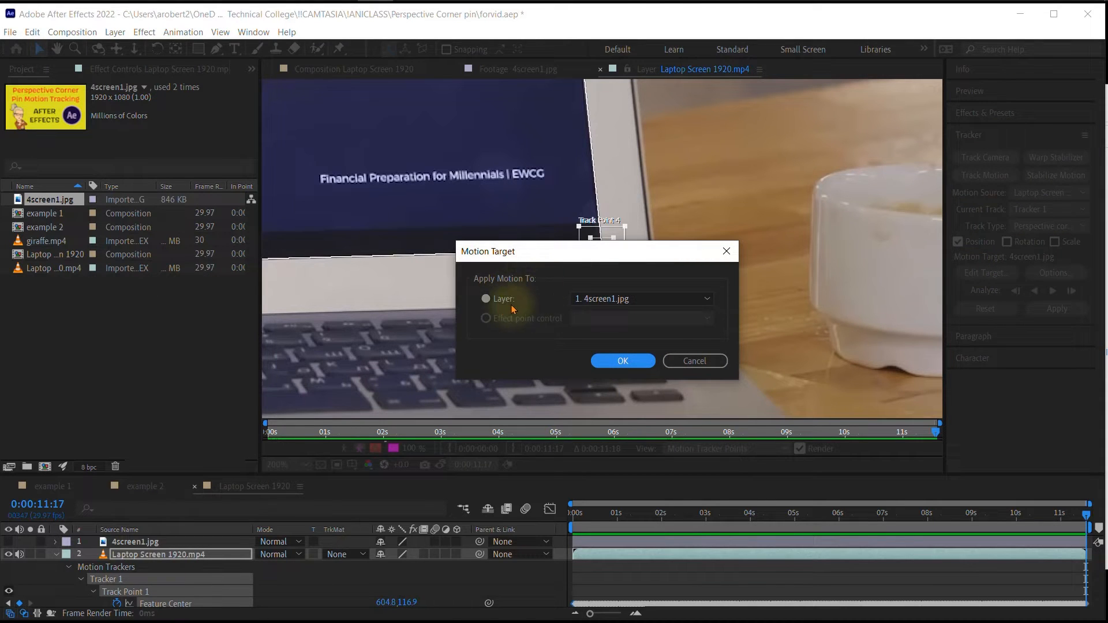
left_click(606, 299)
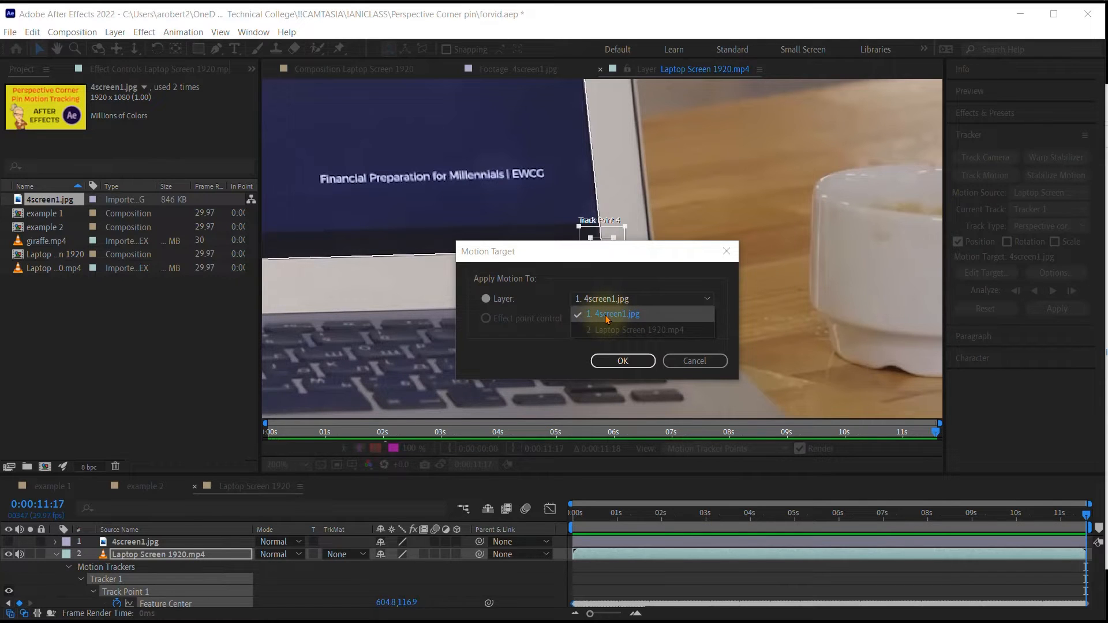
left_click(623, 361)
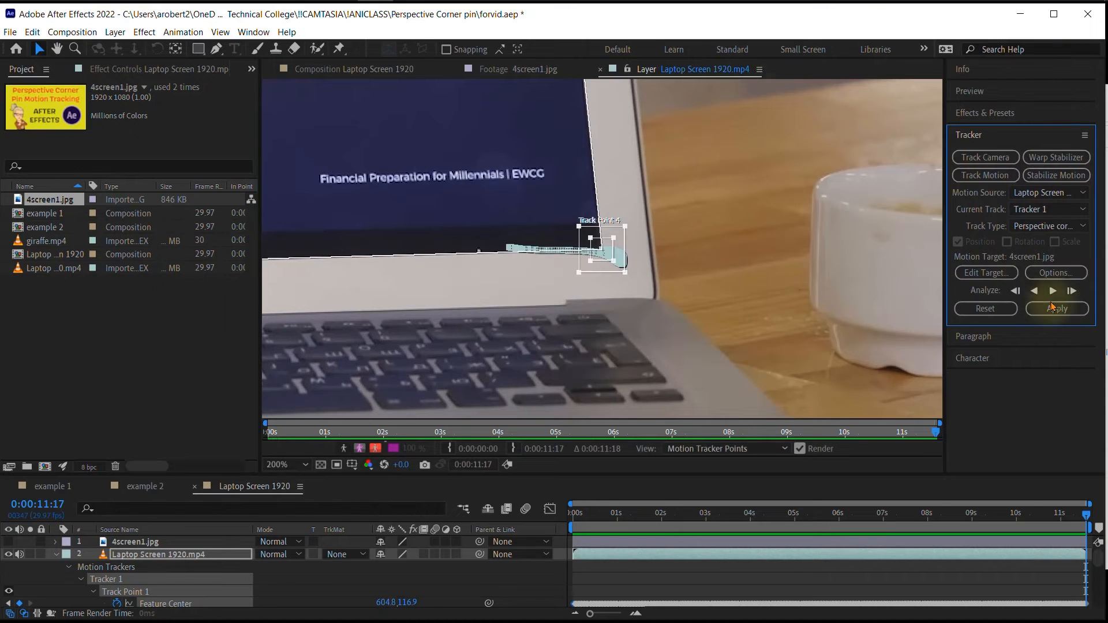
left_click(1058, 310)
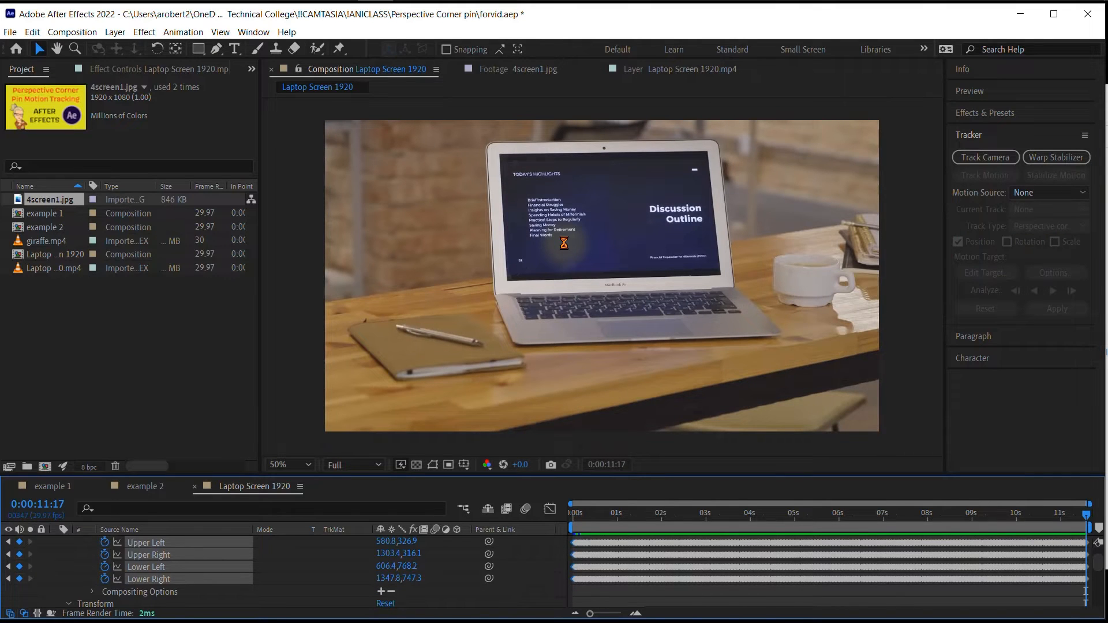
Step: Make the 4screen1.jpg layer visible and preview the tracked composition from the first frame
scroll(63, 572, "up", 1)
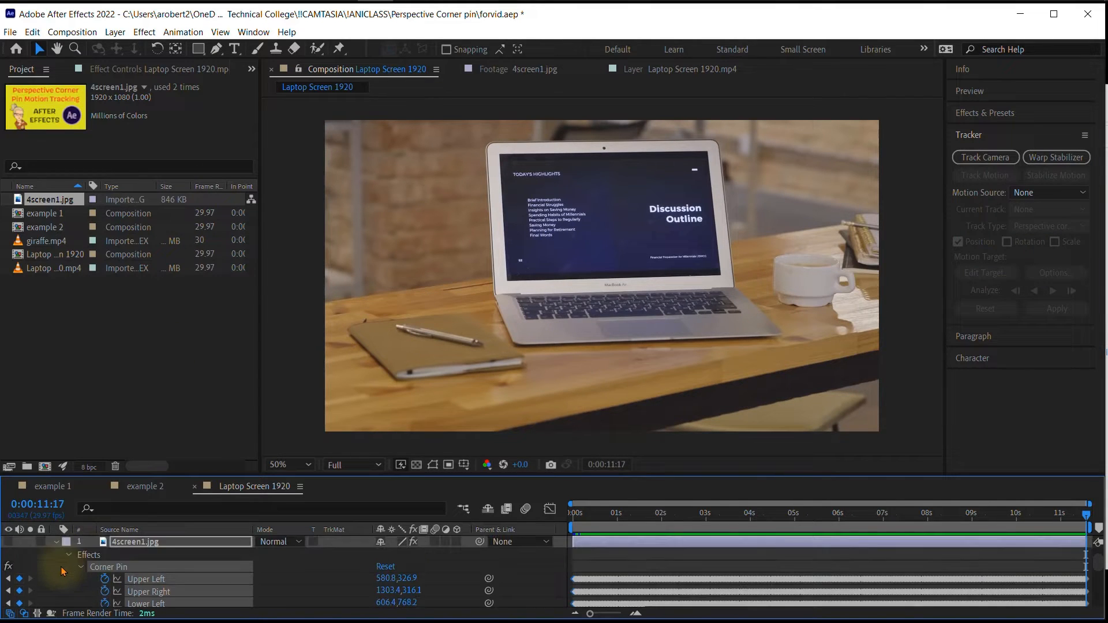
left_click(8, 542)
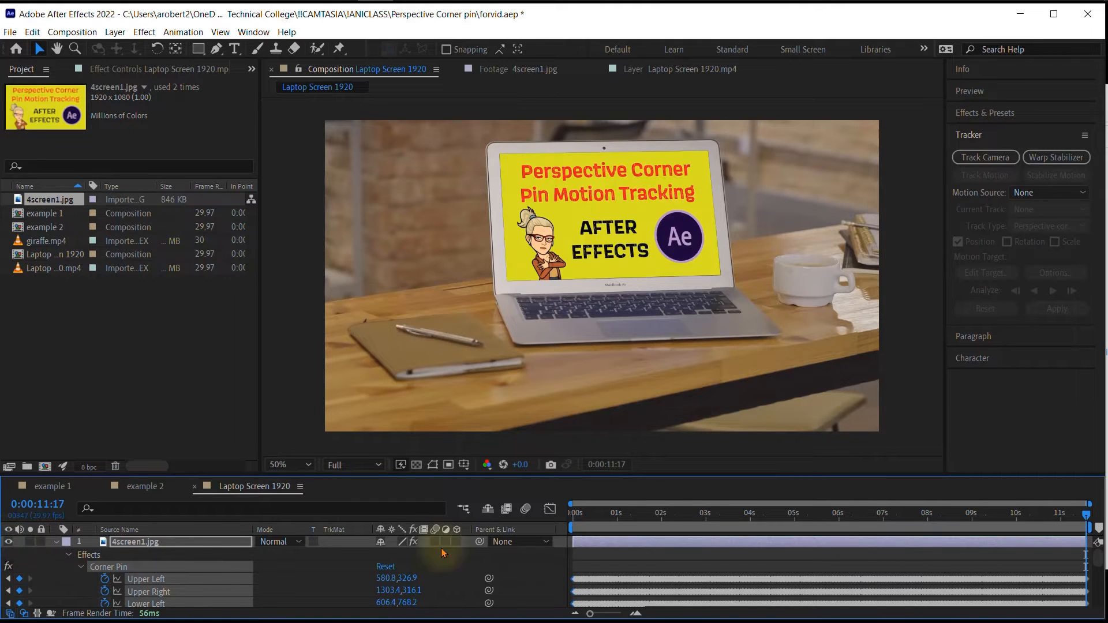
key("Home")
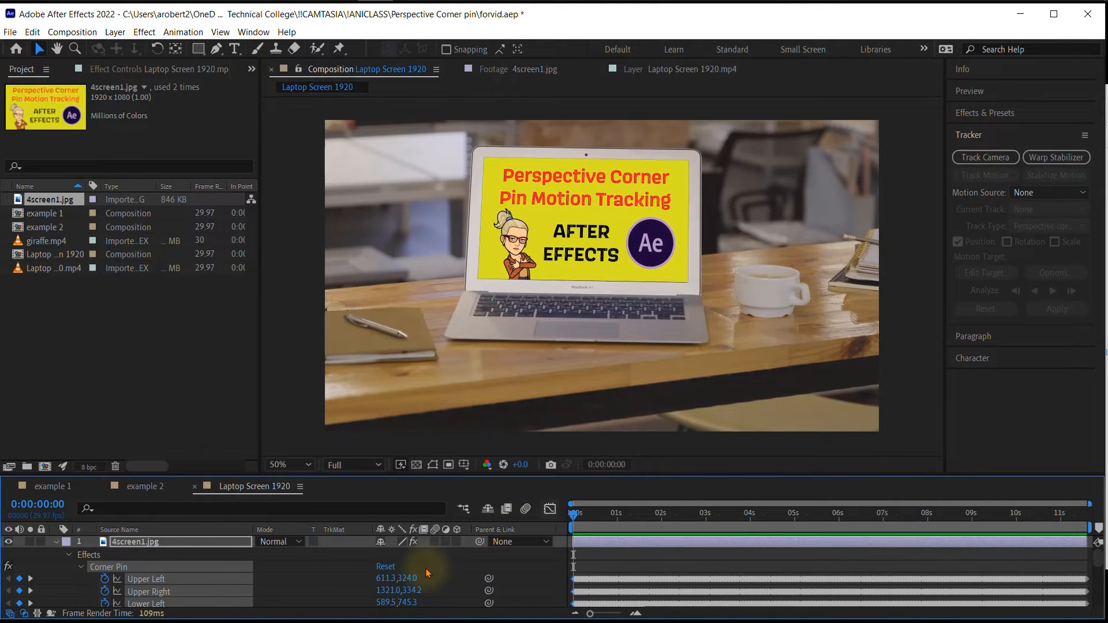
key("space")
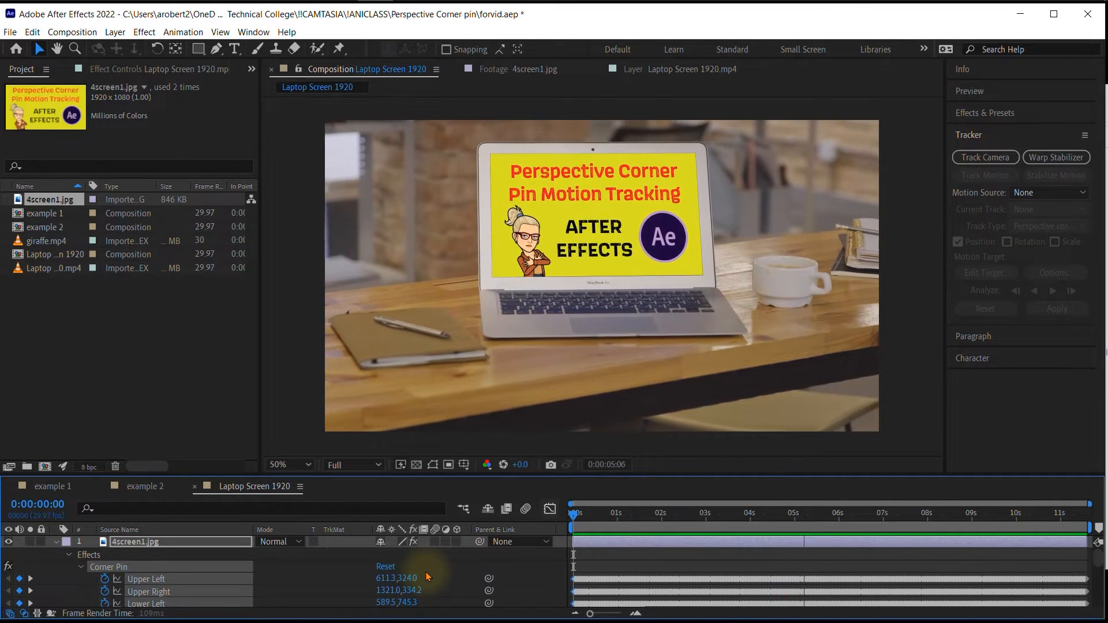
Step: Search the effects for "gradien" and apply 4-Color Gradient to the 4screen1.jpg layer
left_click(984, 112)
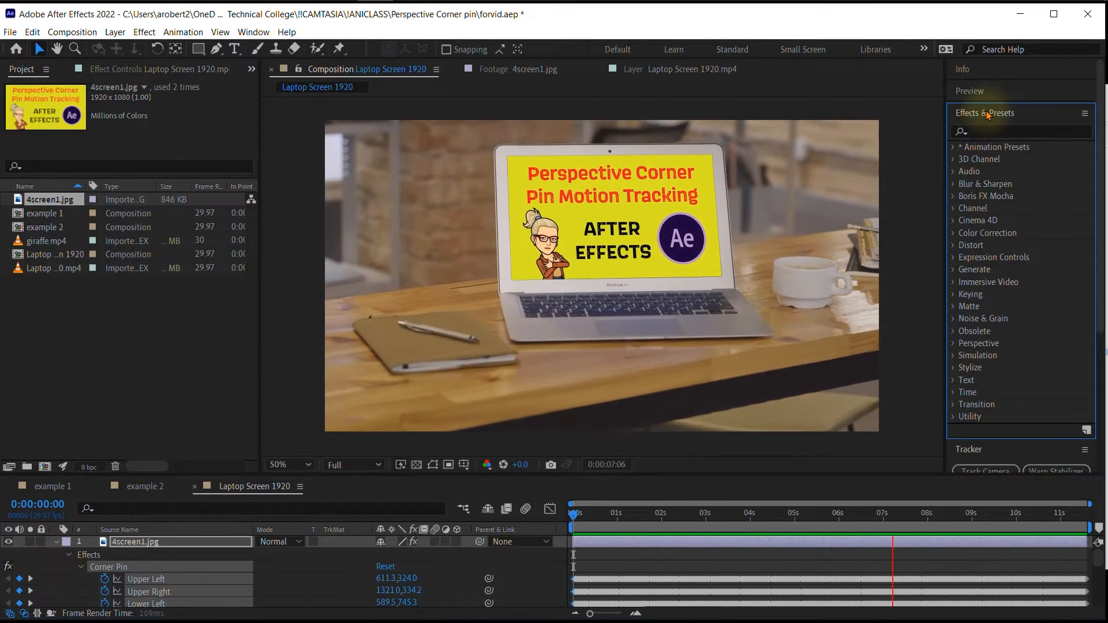
left_click(977, 131)
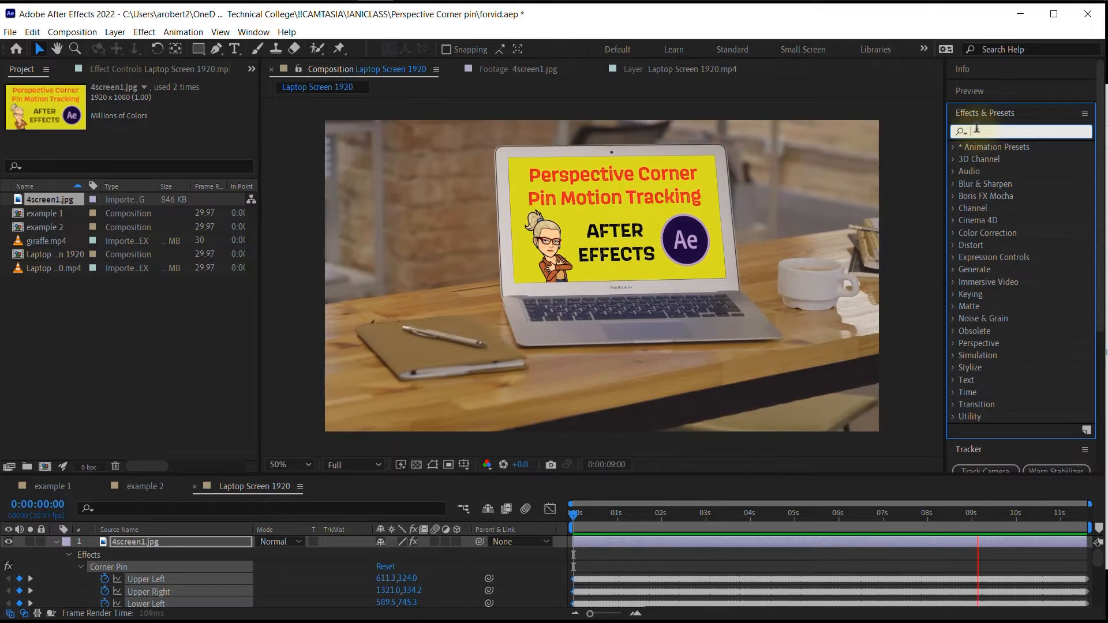
type("4grad")
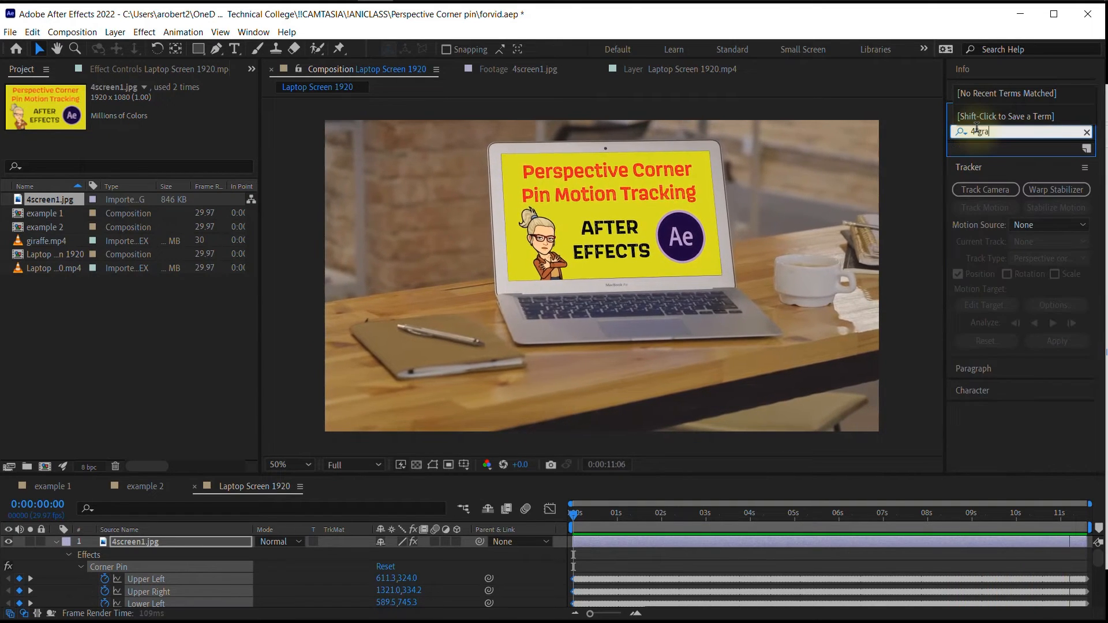
key("BackSpace")
key("BackSpace")
key("BackSpace")
key("BackSpace")
key("BackSpace")
key("BackSpace")
type("gradien")
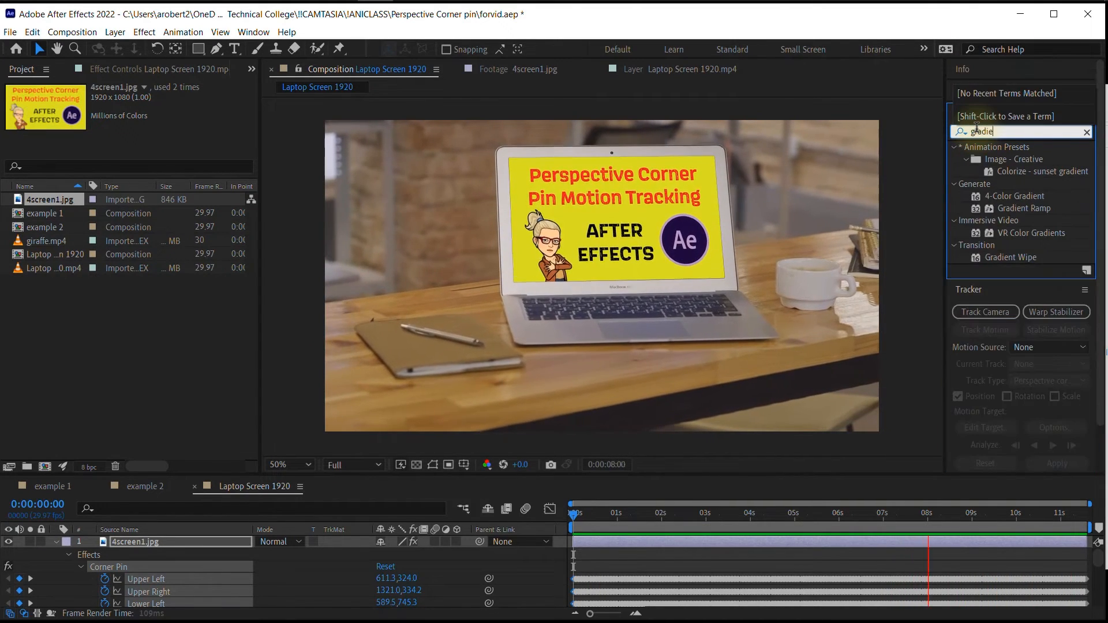
left_click(1027, 200)
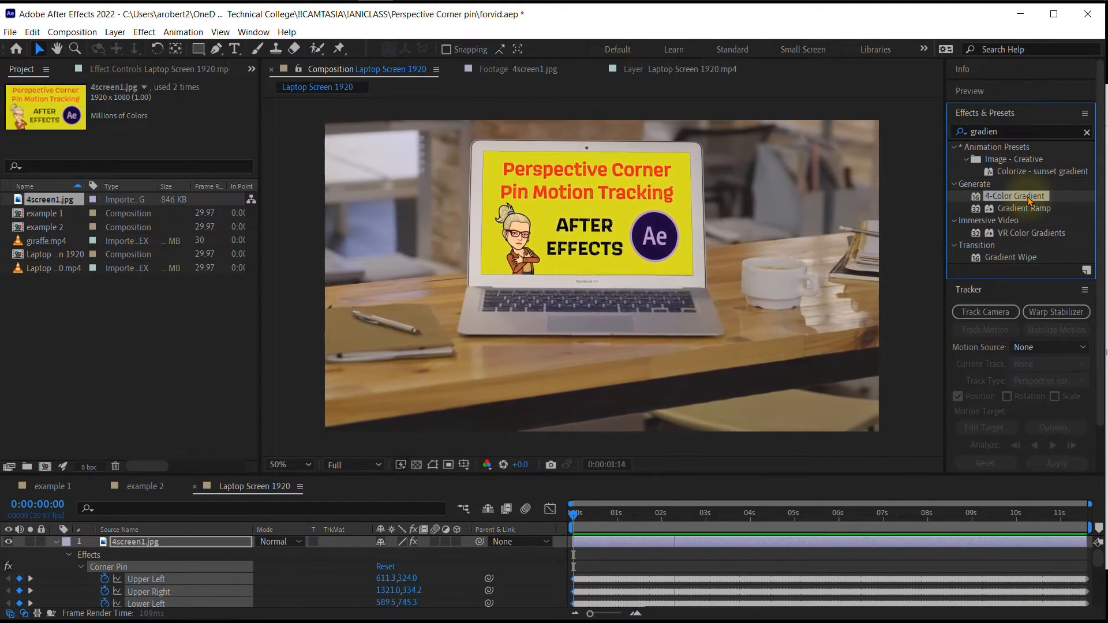
left_click_drag(1030, 200, 604, 457)
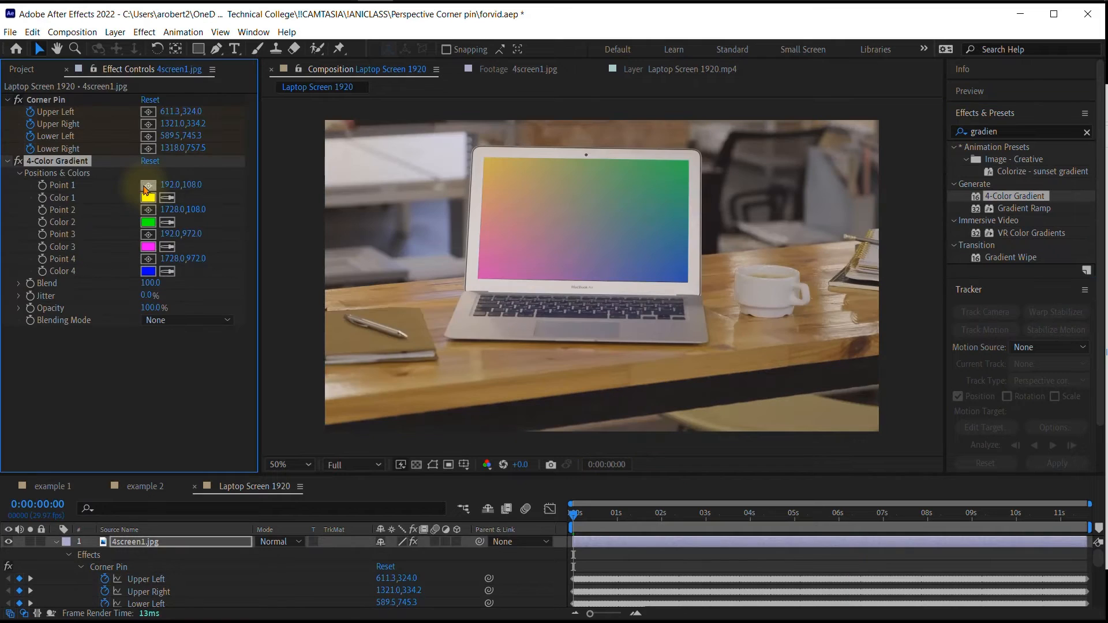
Step: Reposition the gradient's points on the laptop display, placing Point 1 at 422,413, Point 2 at 856,469 and Point 4 at 960,513
left_click(478, 151)
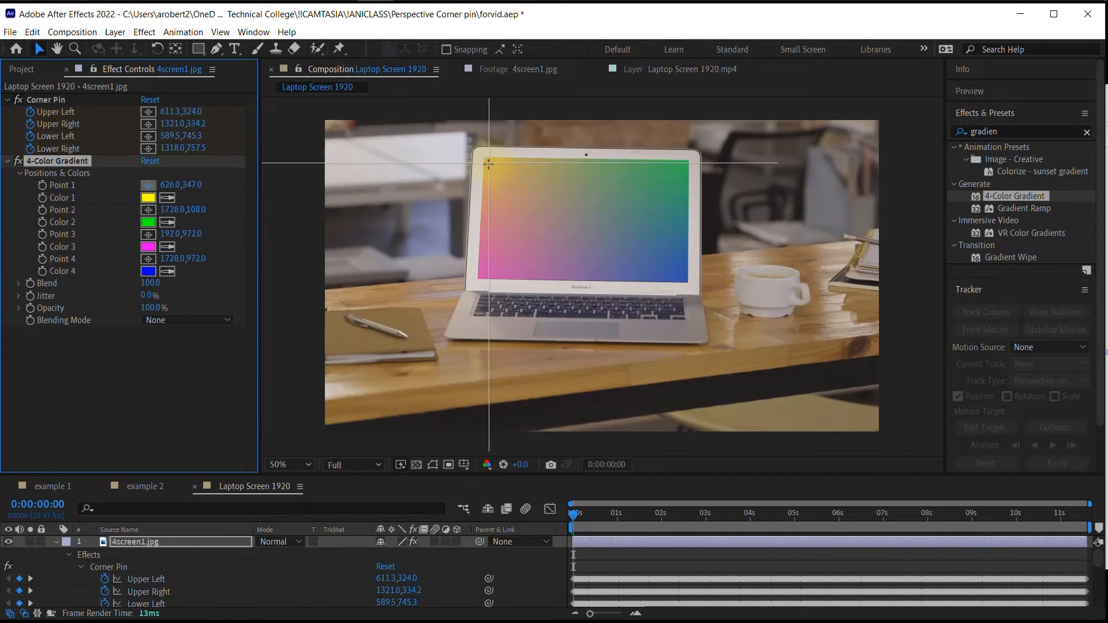
left_click(488, 162)
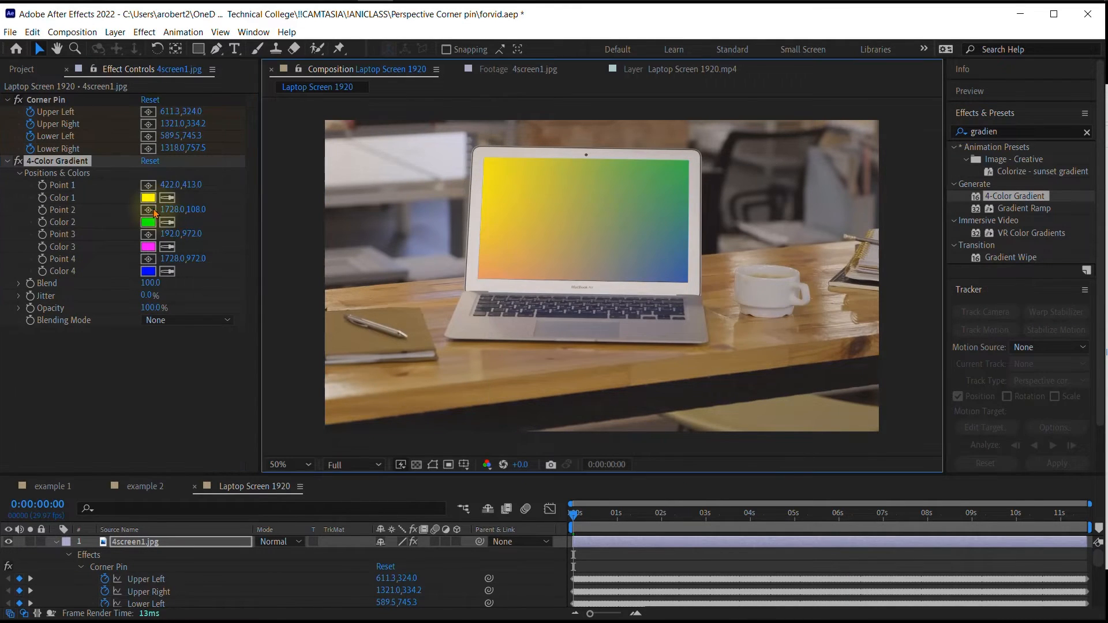
left_click(148, 210)
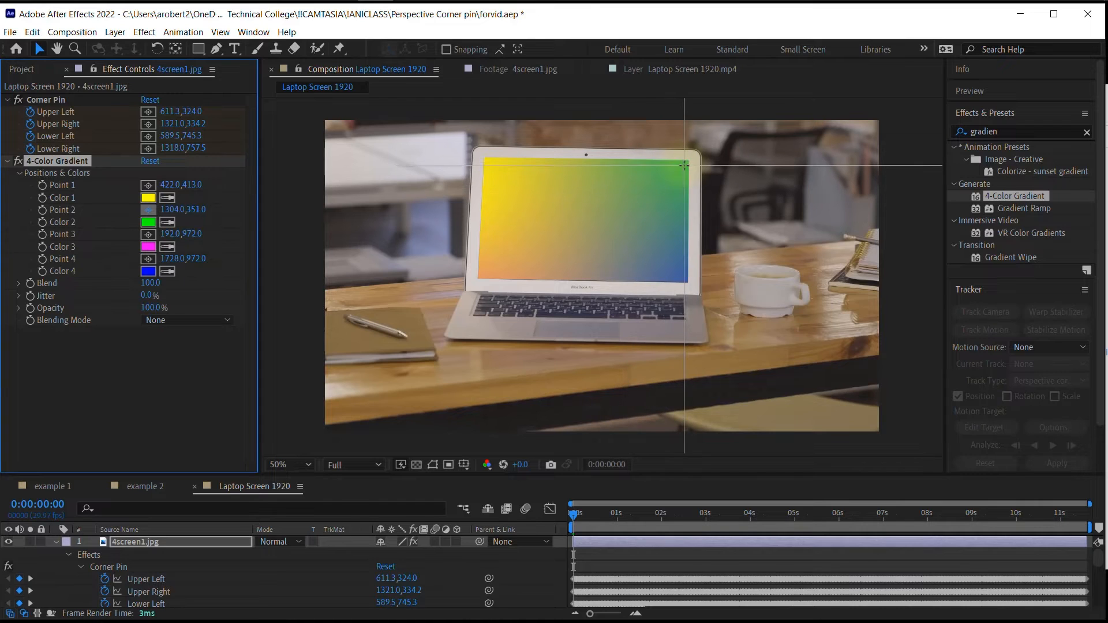
left_click(148, 233)
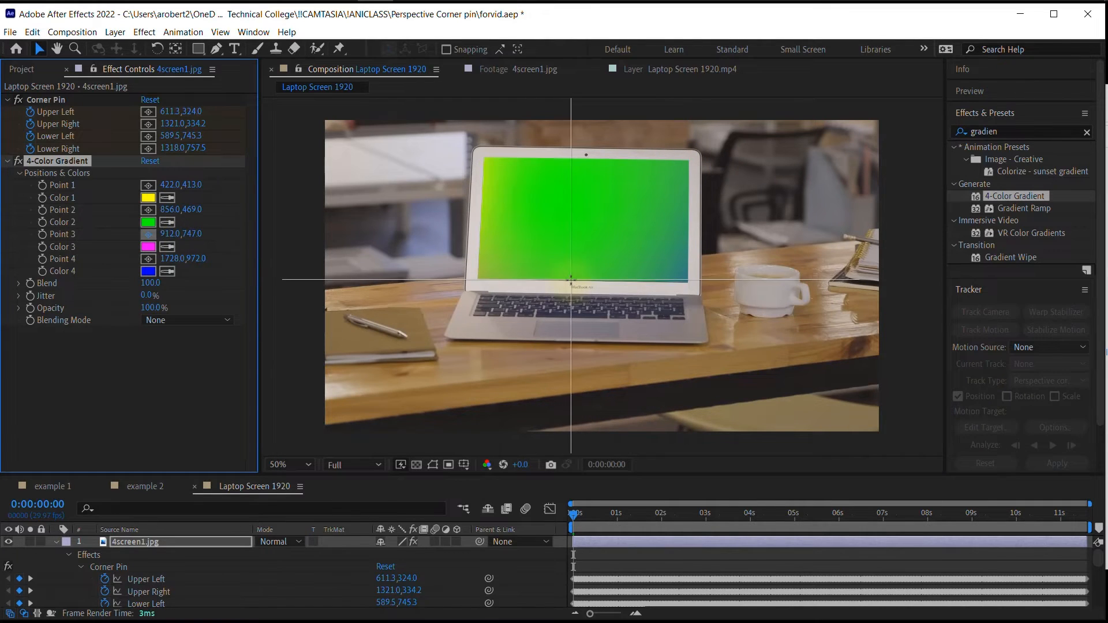
left_click(149, 258)
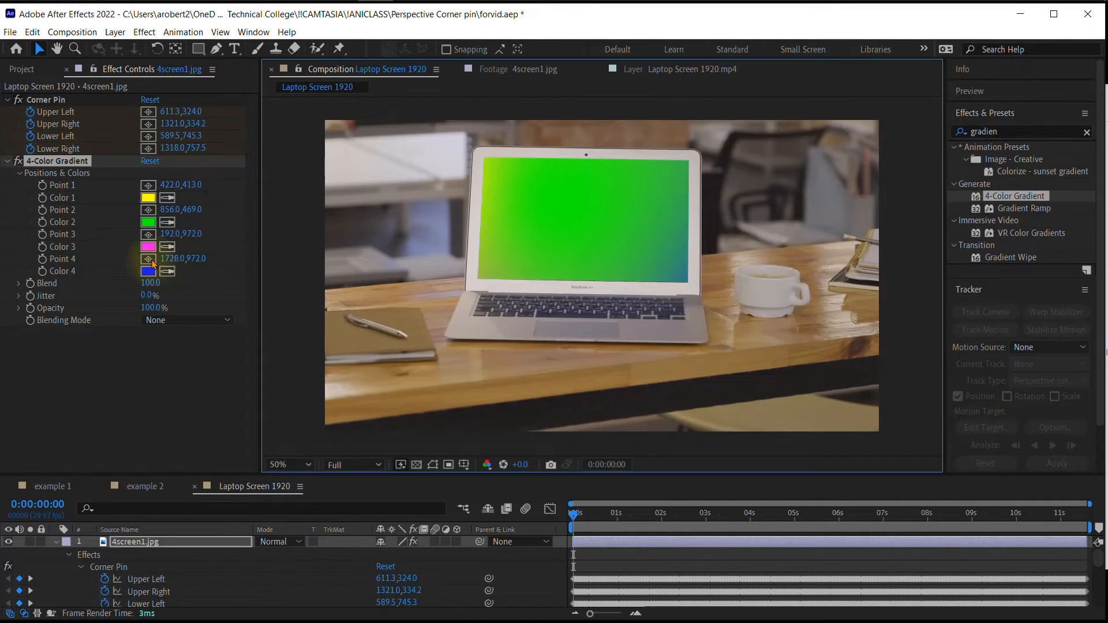
left_click(584, 212)
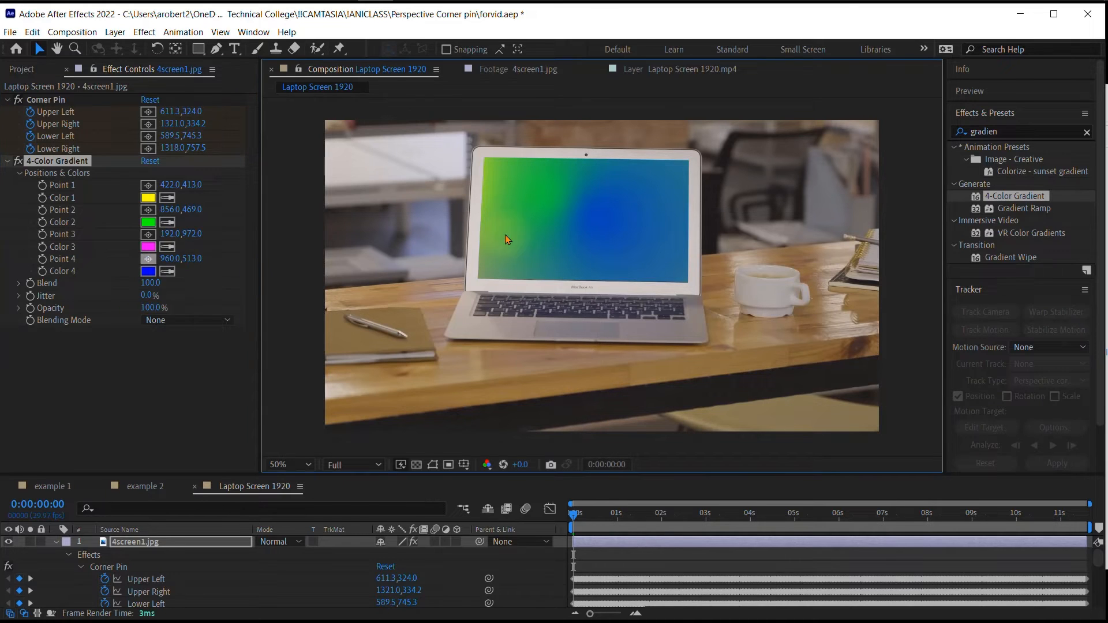
Step: Set the gradient's Color 3 to white and Colors 1, 2 and 4 to black
left_click(148, 247)
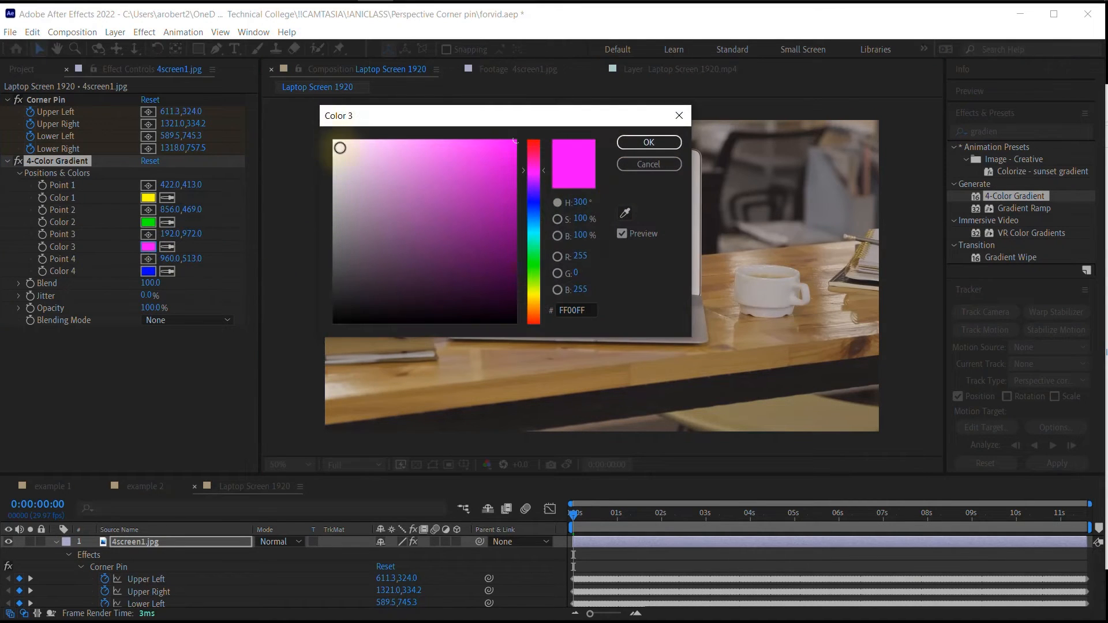
left_click(340, 147)
left_click(649, 142)
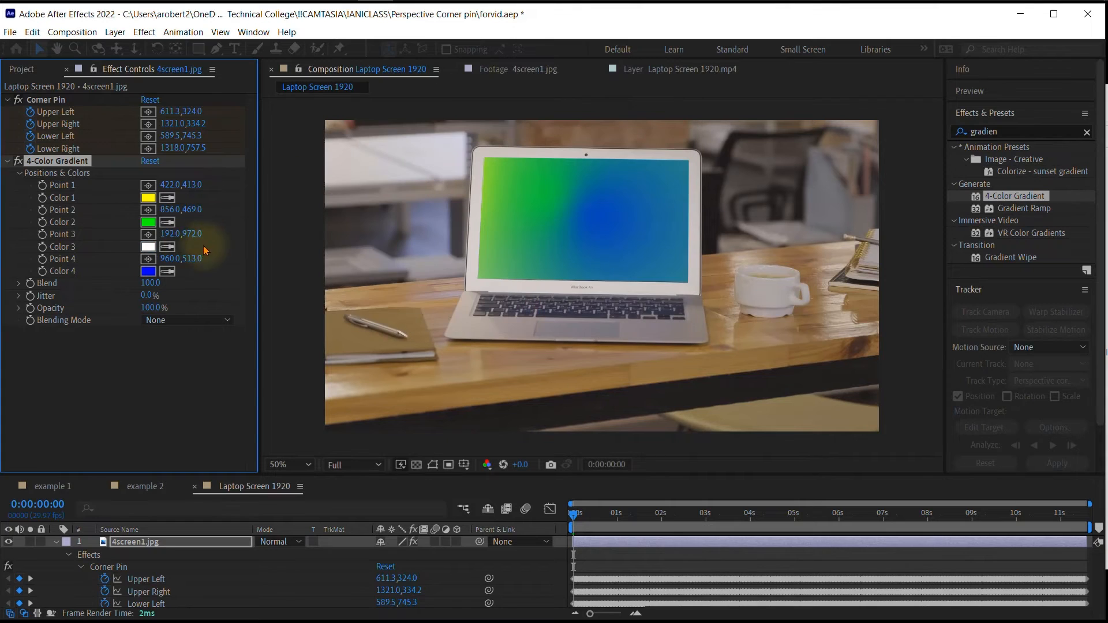
left_click(148, 271)
left_click(515, 322)
left_click(649, 142)
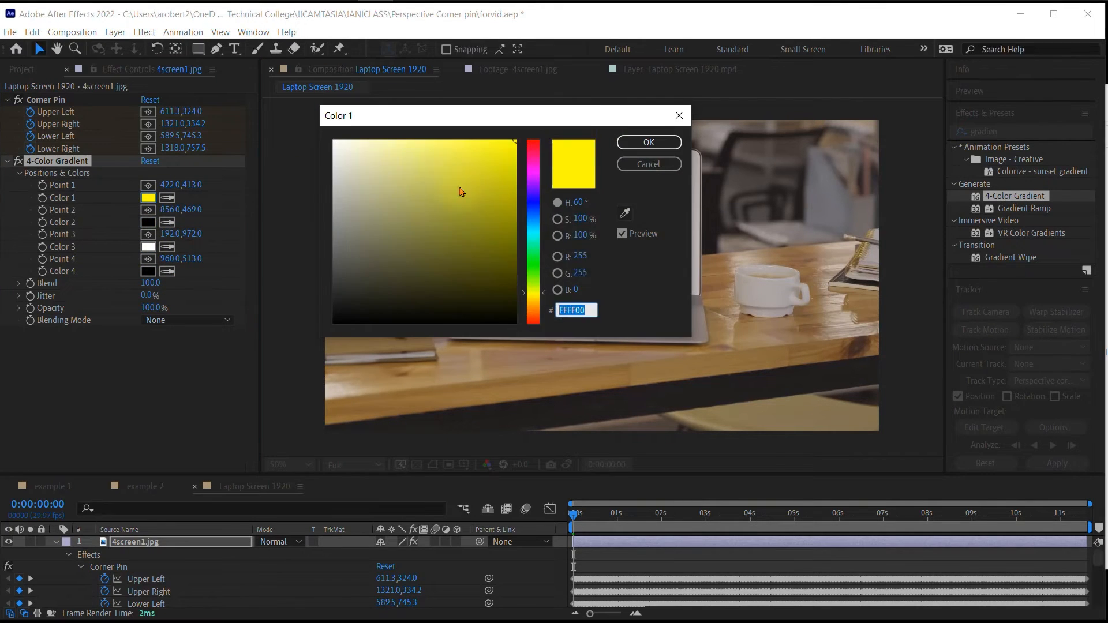
left_click(515, 322)
left_click(648, 142)
Step: Move gradient Point 1 to 558,257, Point 2 to 1386,245 and Point 3 to 968,527, and blend the gradient with Multiply at 58% opacity
left_click(149, 235)
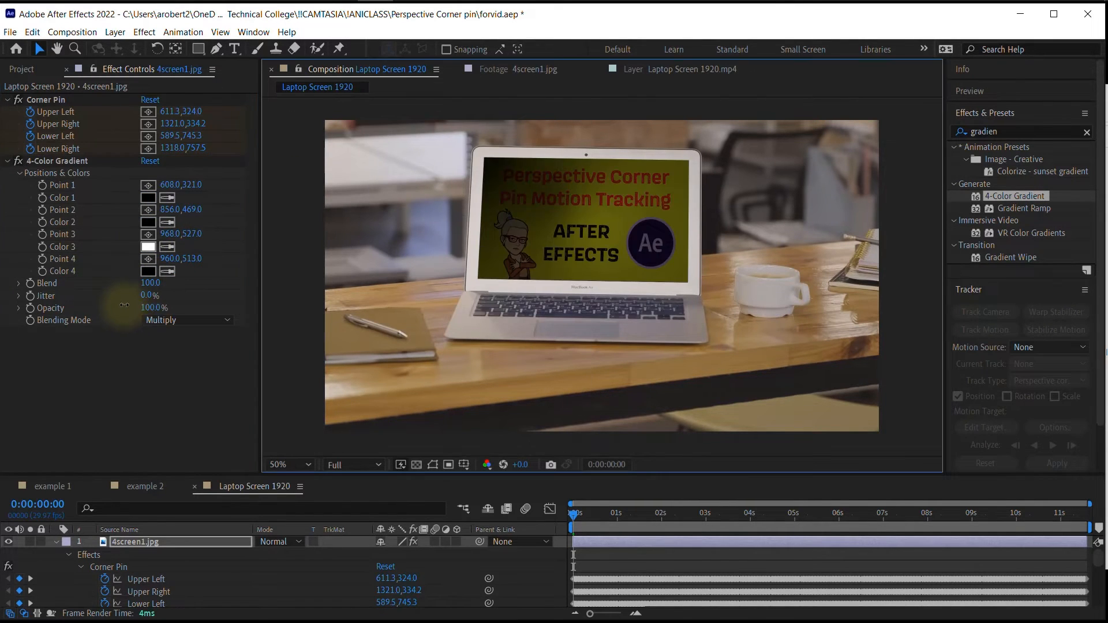
mouse_move(132, 308)
left_mouse_down()
mouse_move(104, 307)
mouse_move(167, 307)
mouse_move(144, 308)
left_mouse_up()
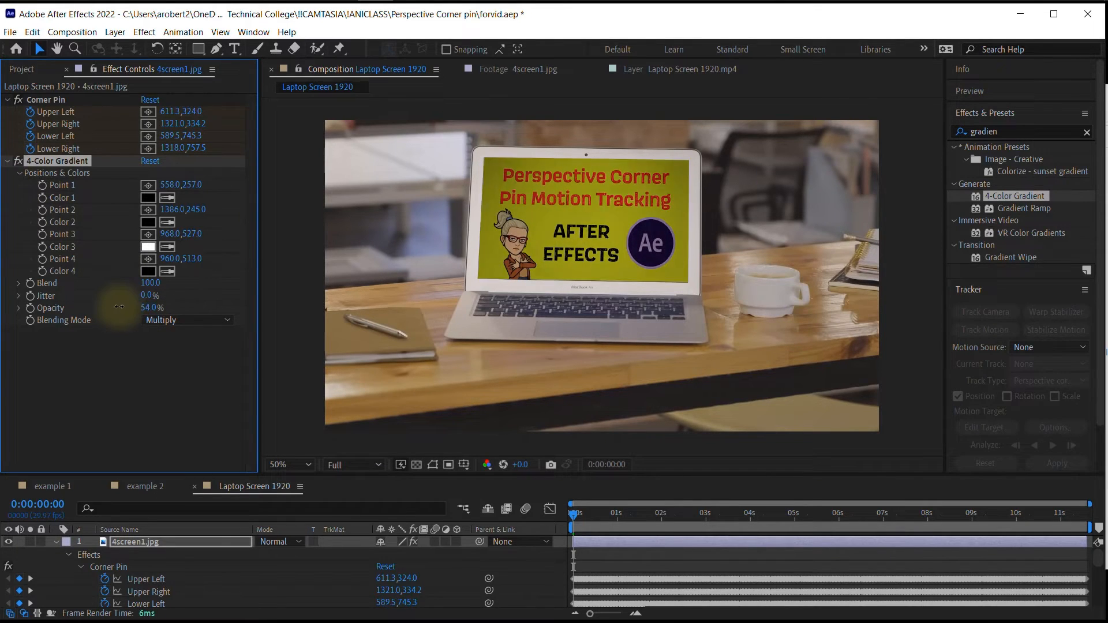
left_click_drag(119, 307, 121, 306)
Step: Toggle the 4-Color Gradient effect off and on to compare the laptop screen with and without shading
left_click(17, 163)
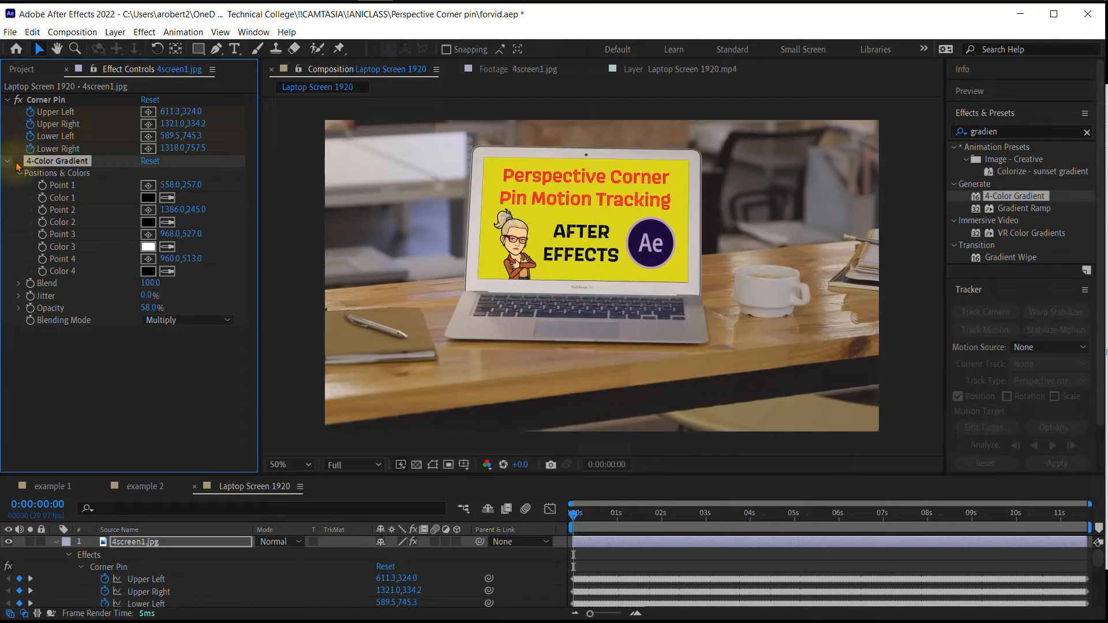
left_click(17, 164)
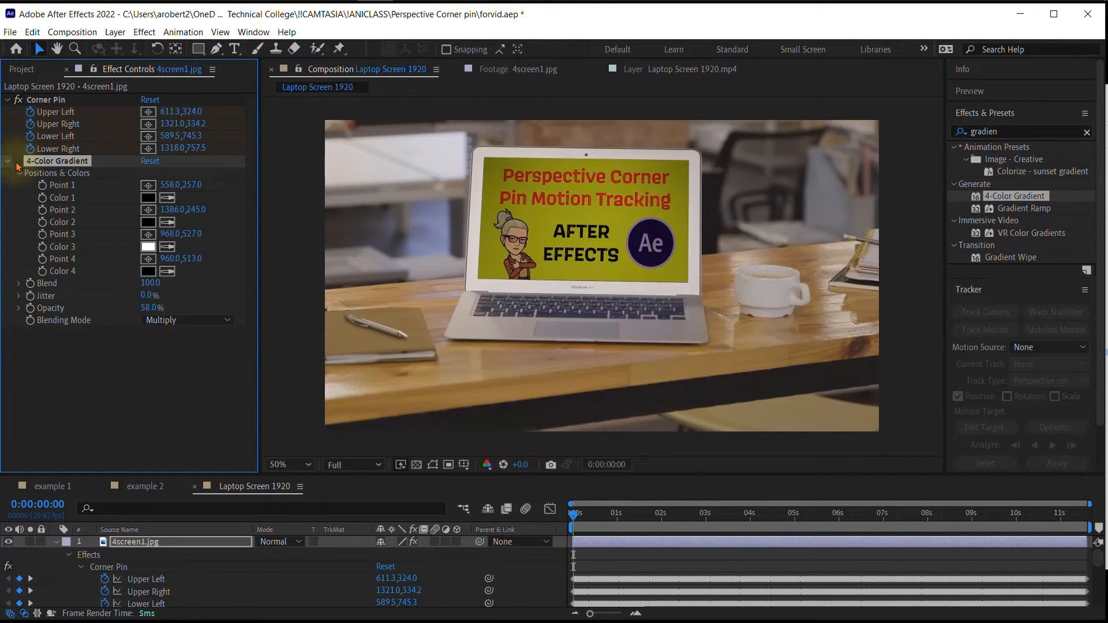
left_click(18, 164)
left_click(17, 163)
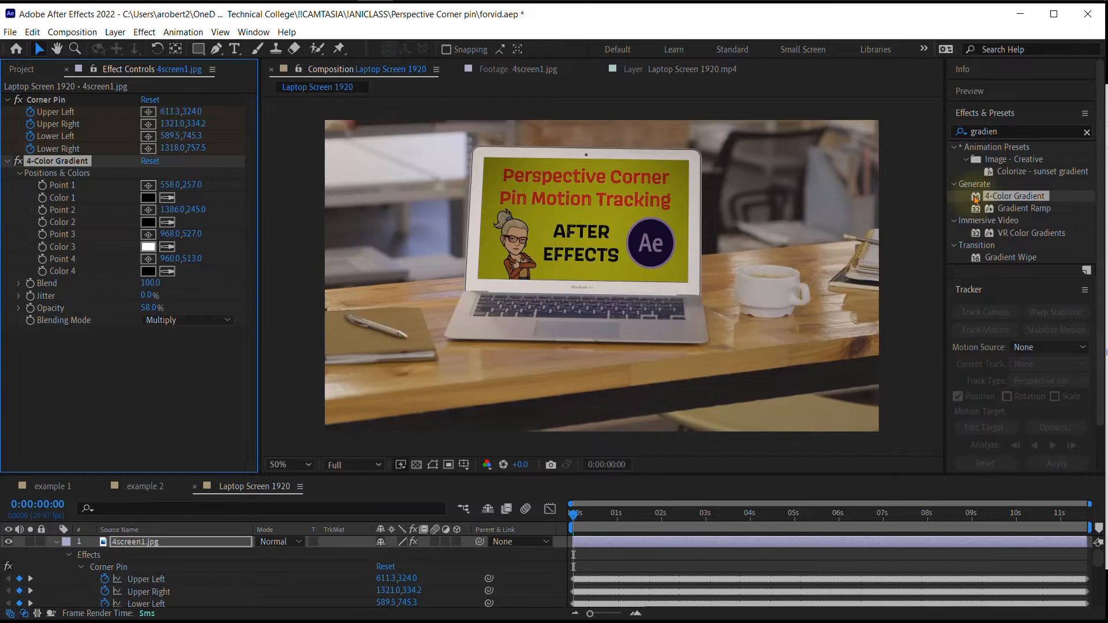
Step: Search the effects for "choke", apply Matte Choker to the 4screen1.jpg layer and adjust its Geometric Softness 1
double_click(1018, 132)
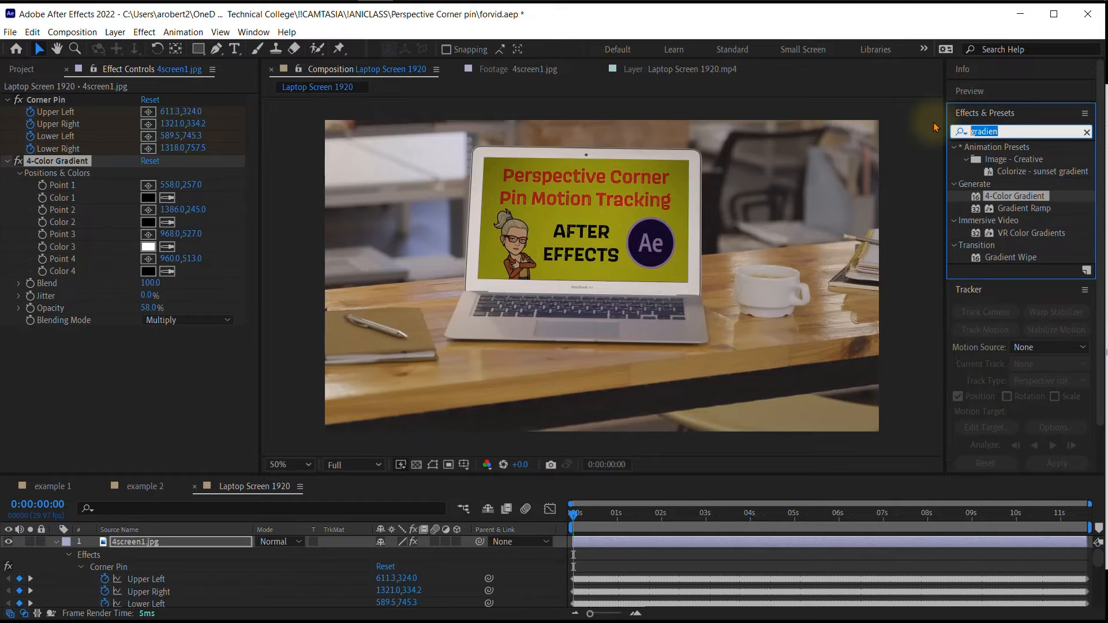
type("c")
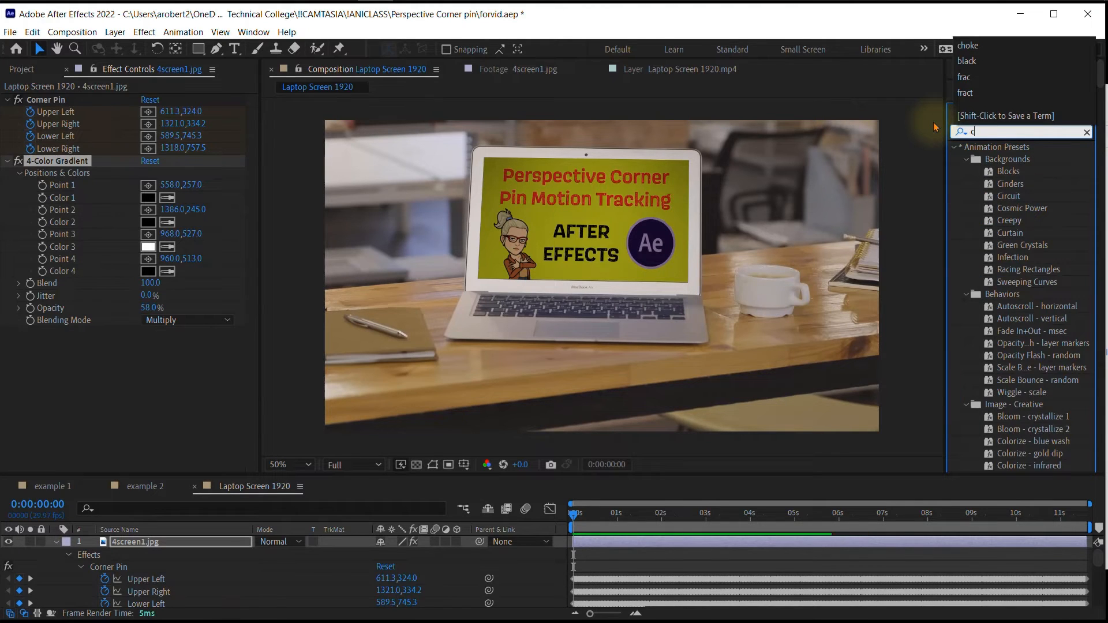
type("hoke")
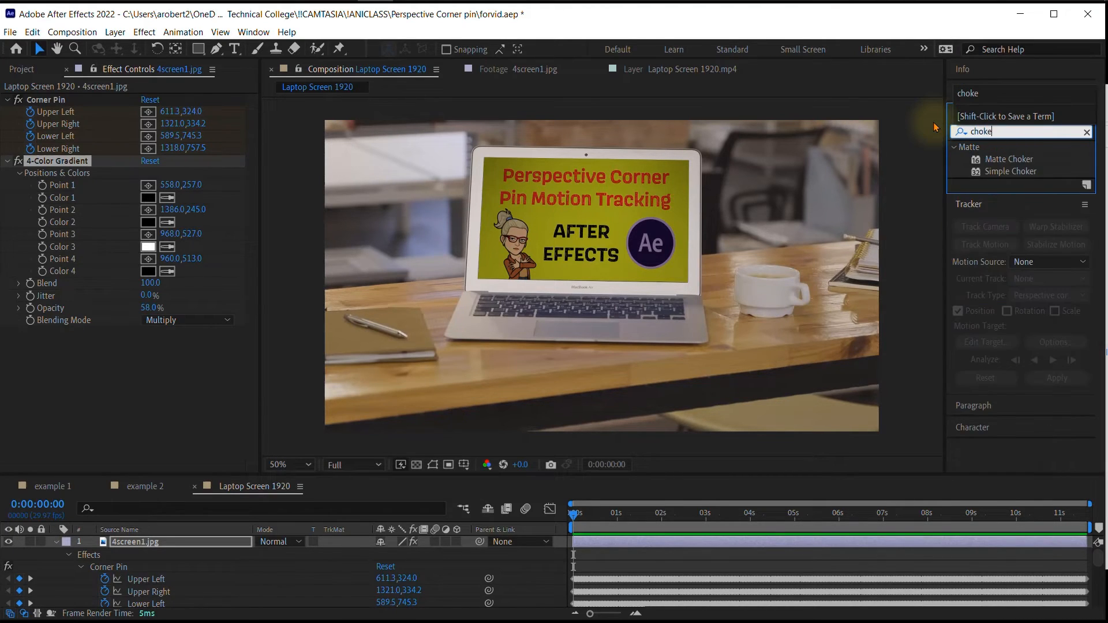
left_click(998, 162)
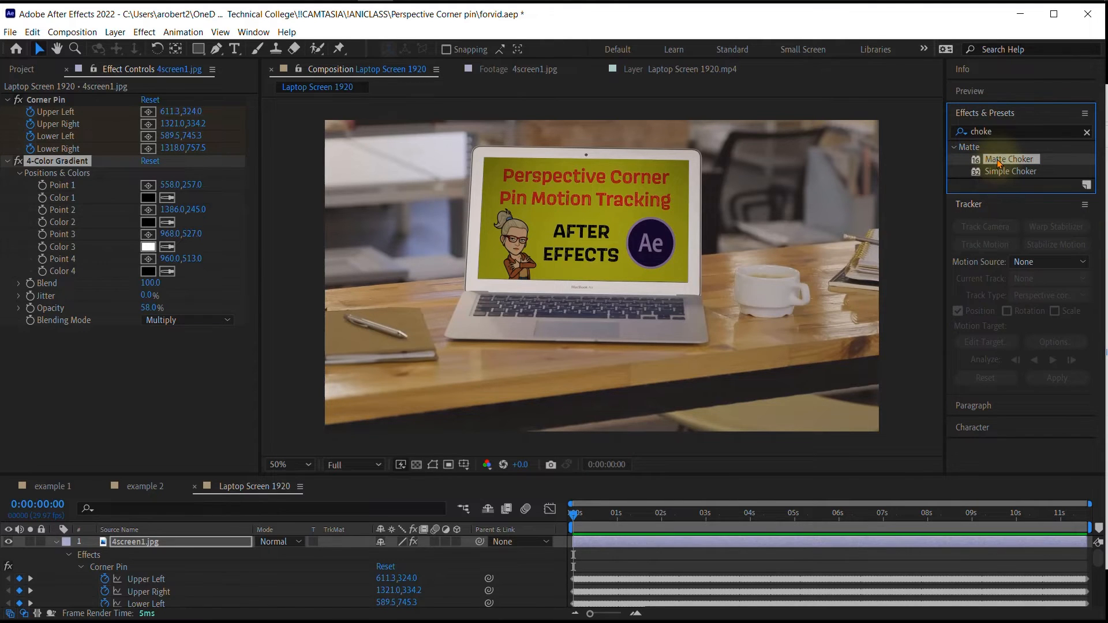
left_click_drag(998, 163, 201, 552)
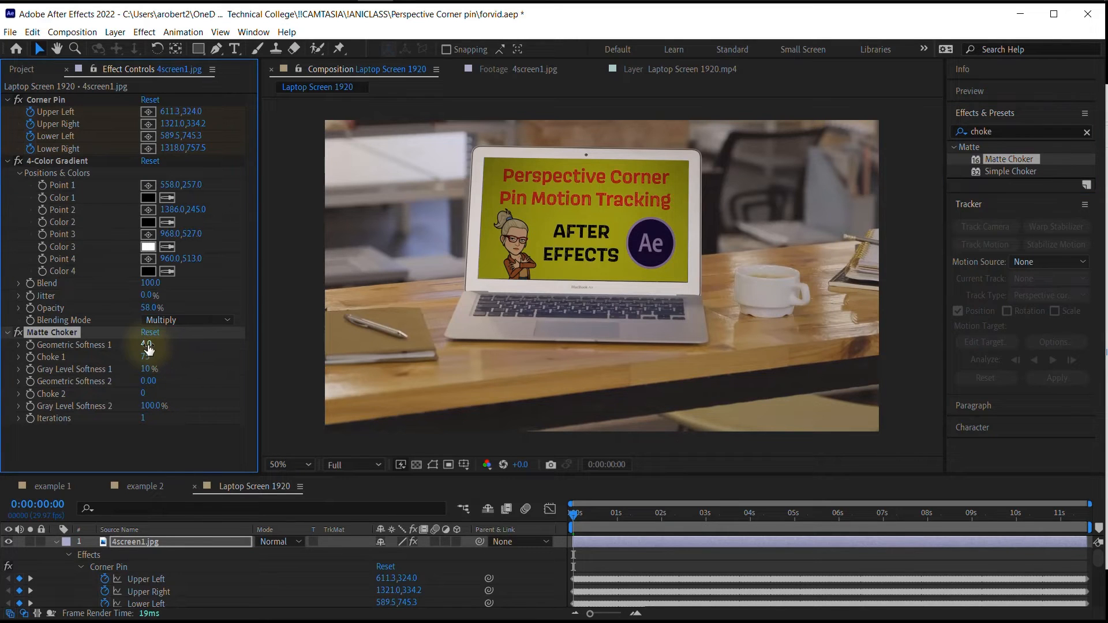
left_click_drag(148, 343, 225, 346)
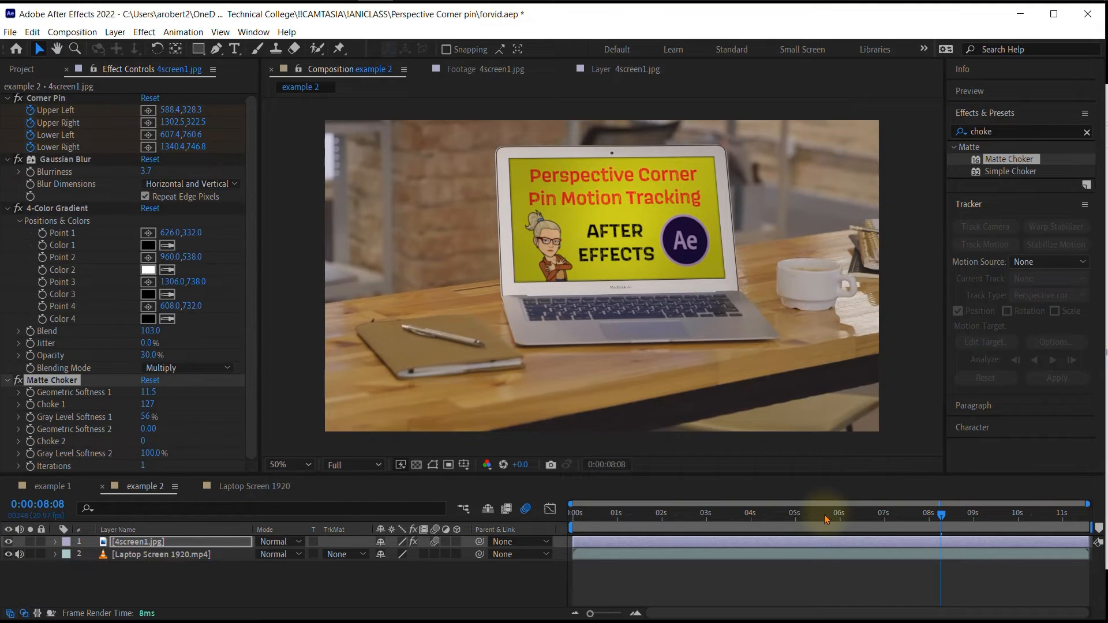
Step: View the finished screen replacement in the example 2 composition at 0:00:05:20
left_click(826, 513)
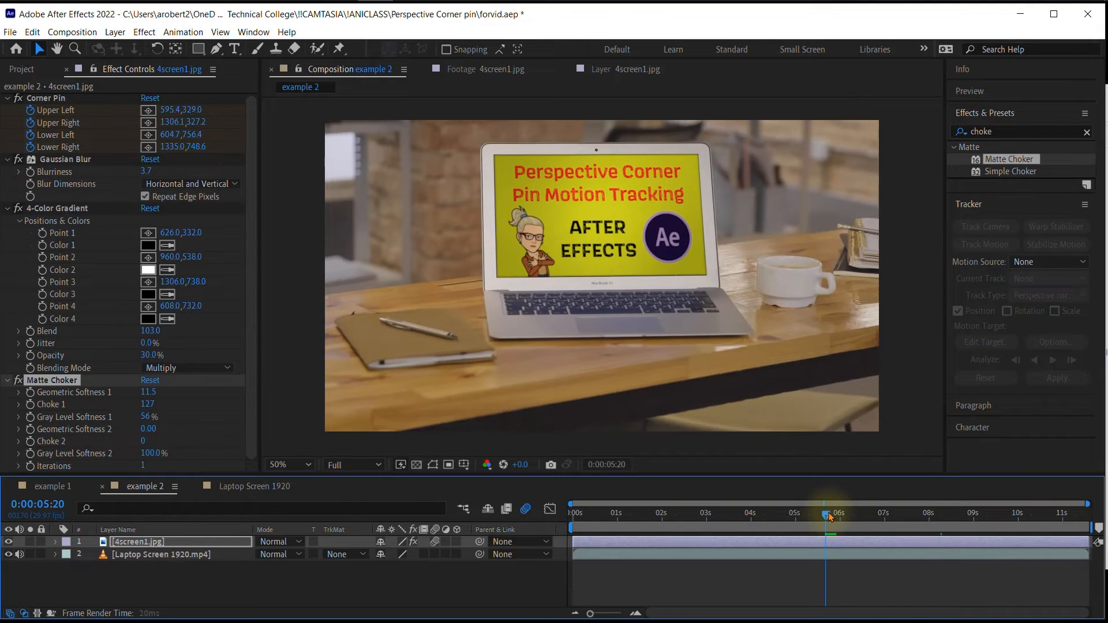
Step: Preview the composition and lower the Matte Choker's Gray Level Softness 1 to 38% on the 4screen1.jpg layer
key("space")
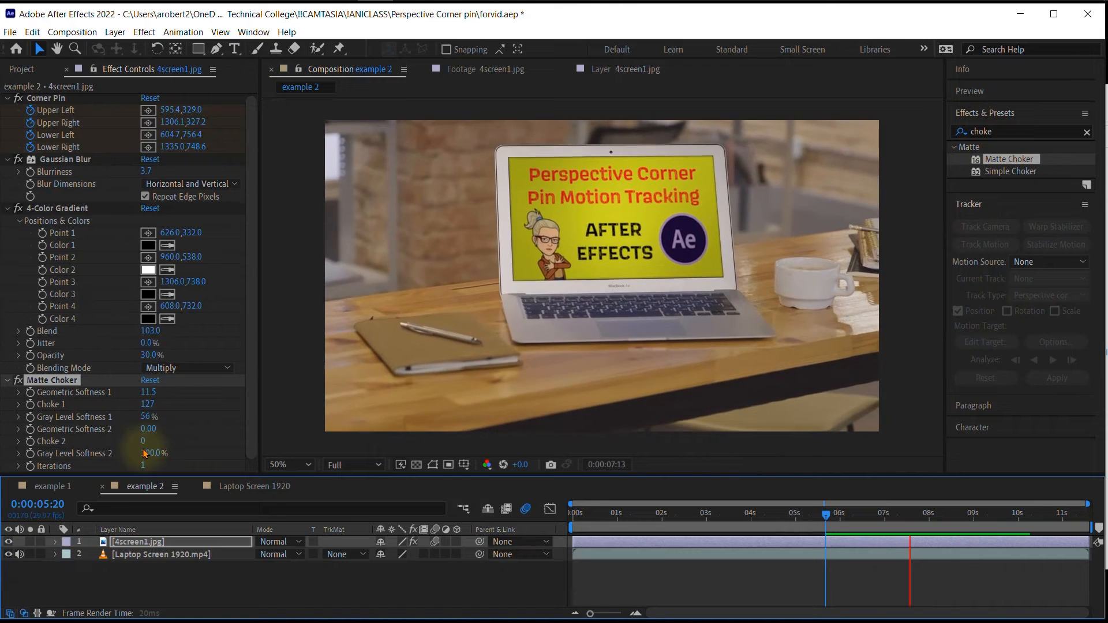
mouse_move(147, 417)
left_mouse_down()
mouse_move(167, 410)
mouse_move(138, 412)
left_mouse_up()
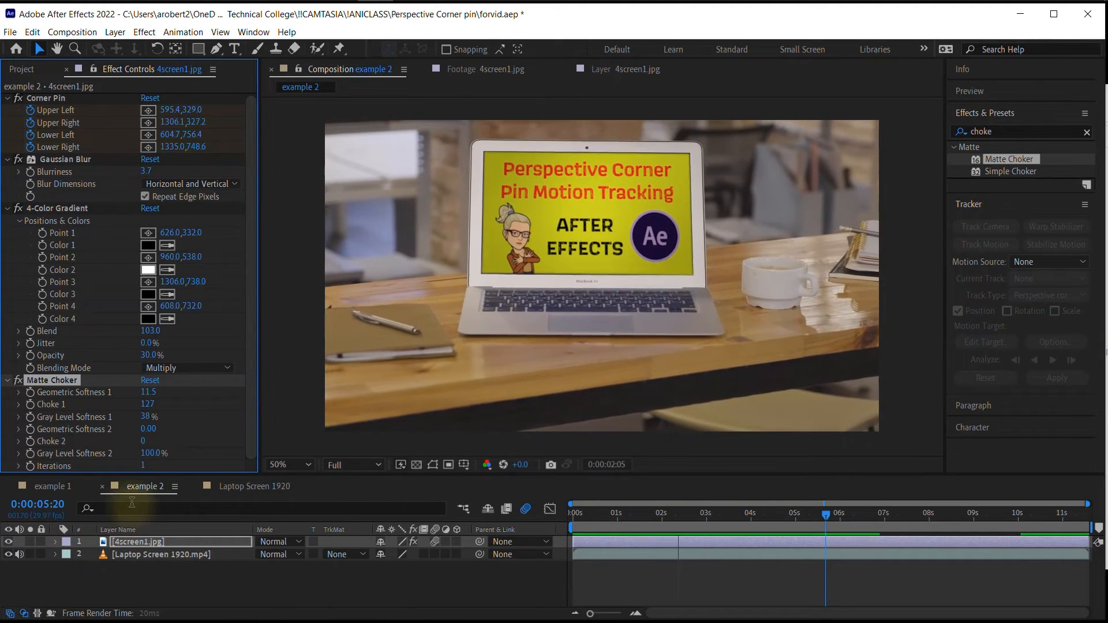
Step: Add giraffe.mp4 as the uppermost layer of the example 2 composition and hide the 4screen1.jpg layer
left_click(22, 69)
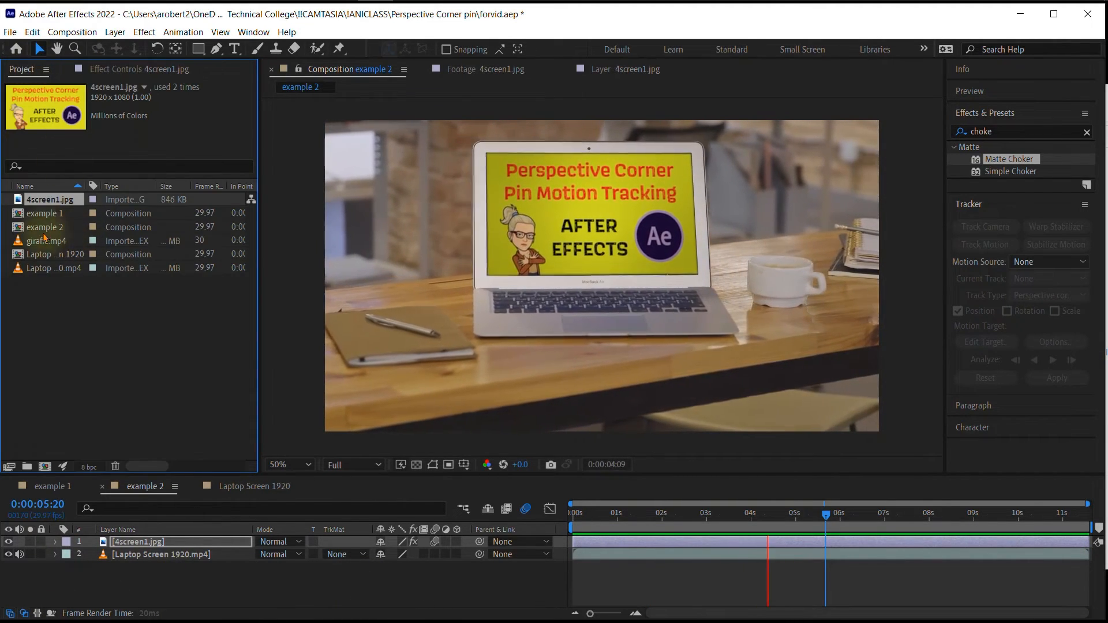
left_click(18, 245)
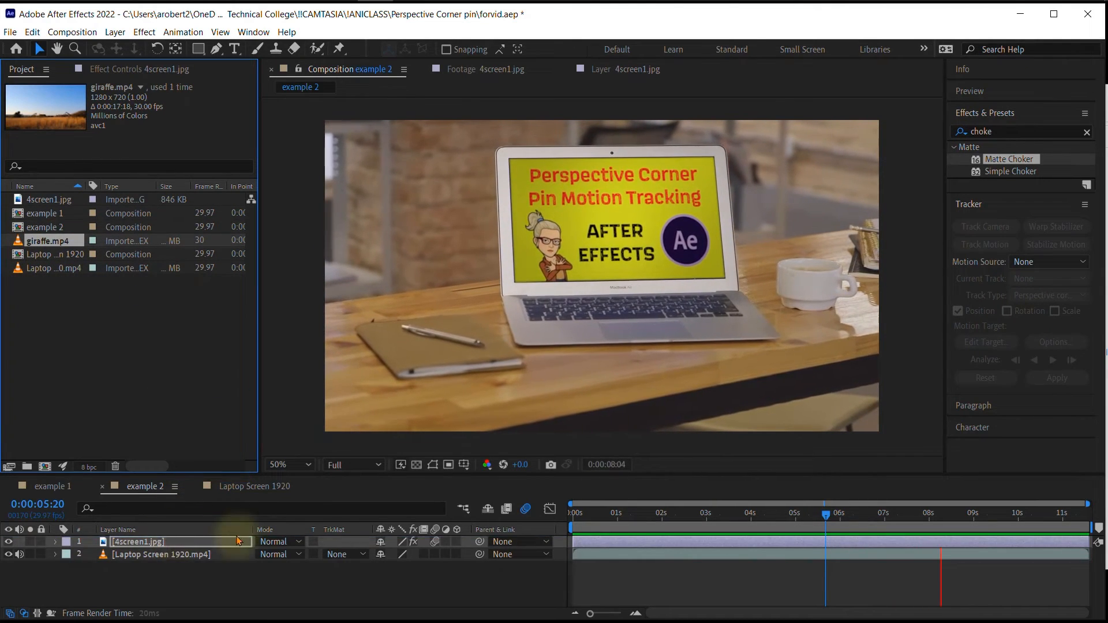
left_click_drag(237, 540, 237, 540)
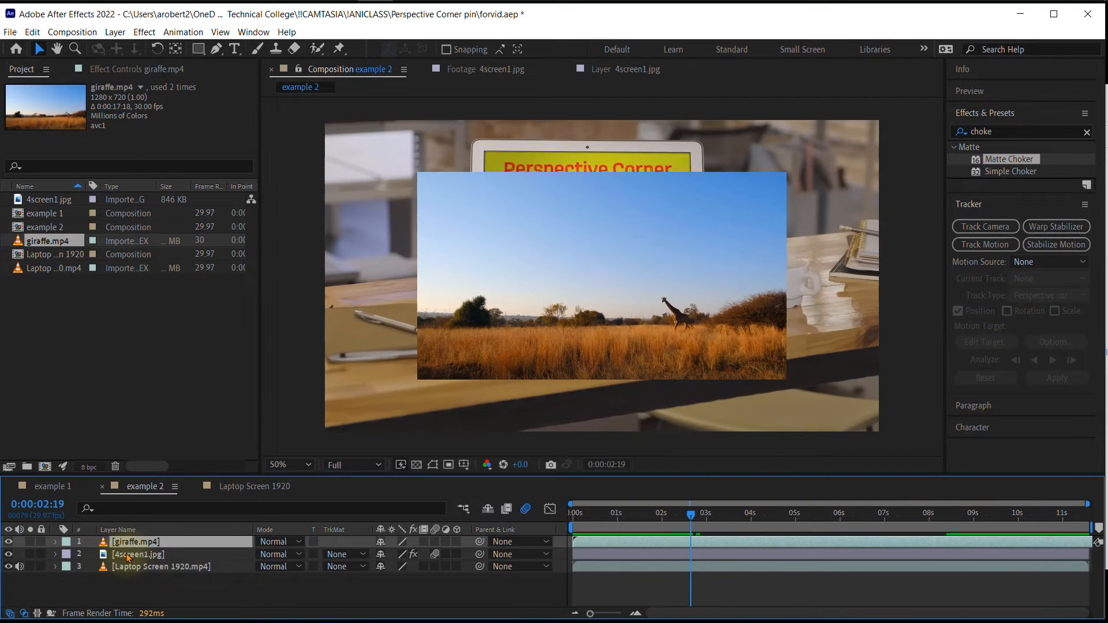
left_click(142, 554)
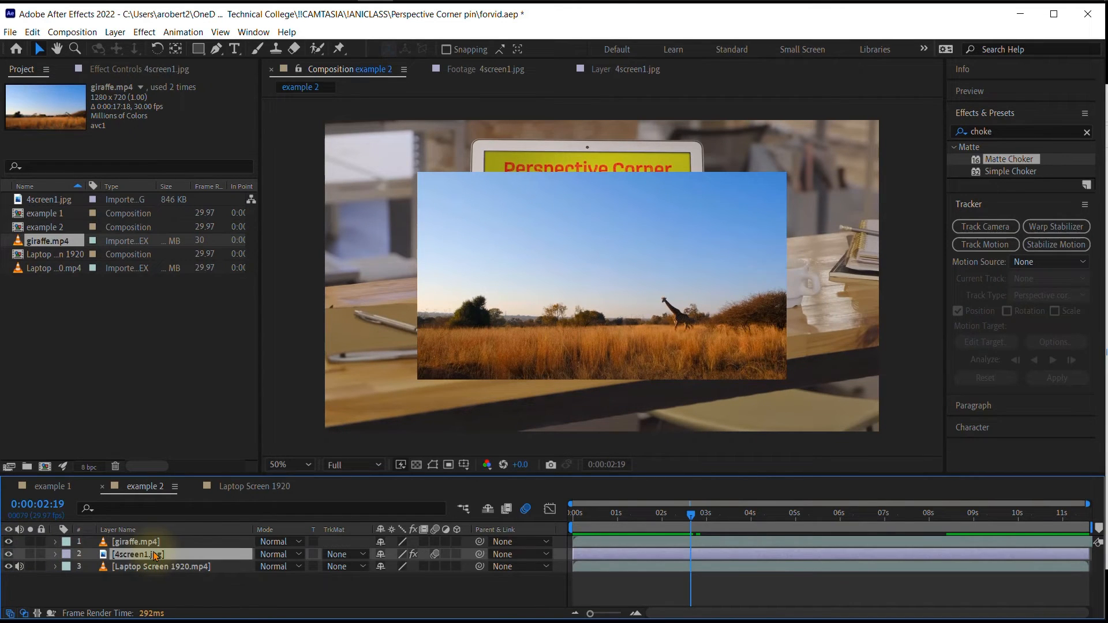
left_click(8, 554)
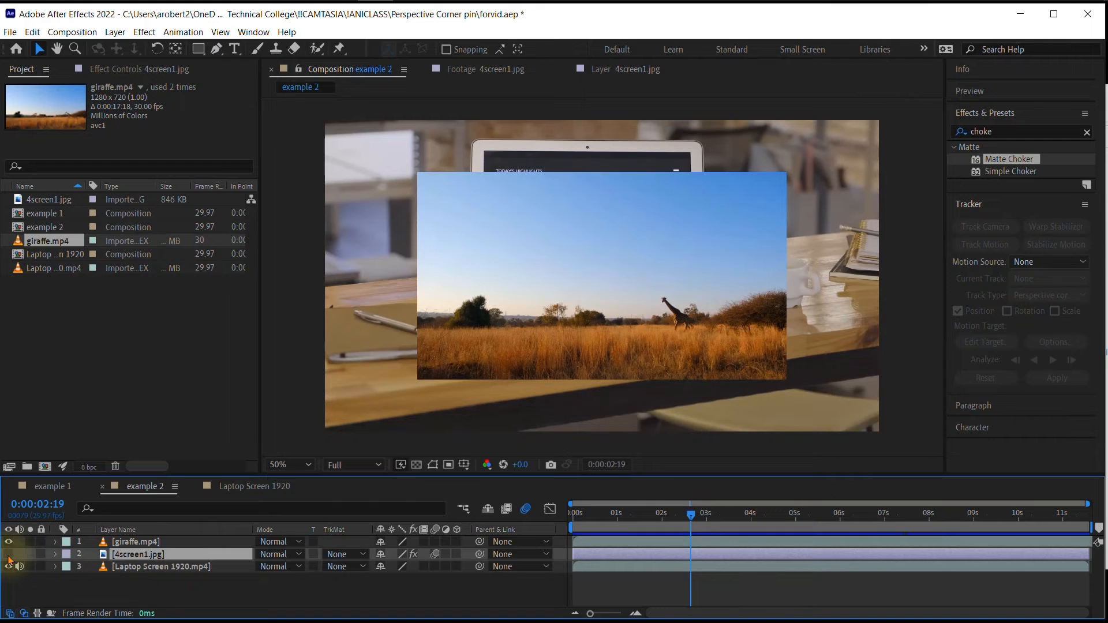
Step: Load Tracker 1 of Laptop Screen 1920.mp4 as the current track and set its track type to Perspective corner pin
left_click(164, 566)
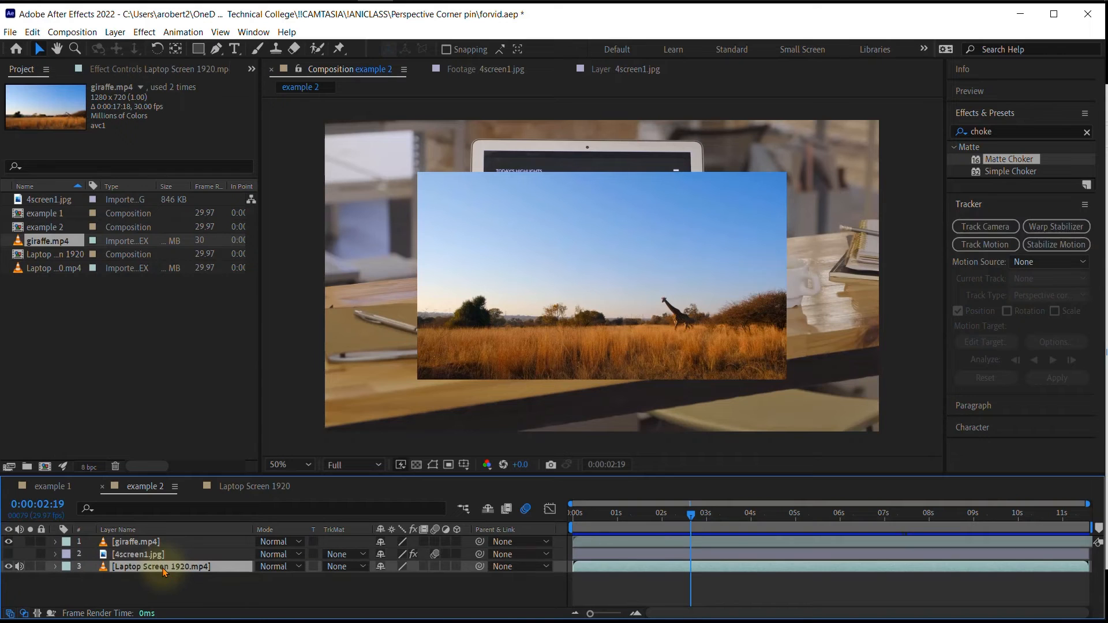
left_click(1049, 261)
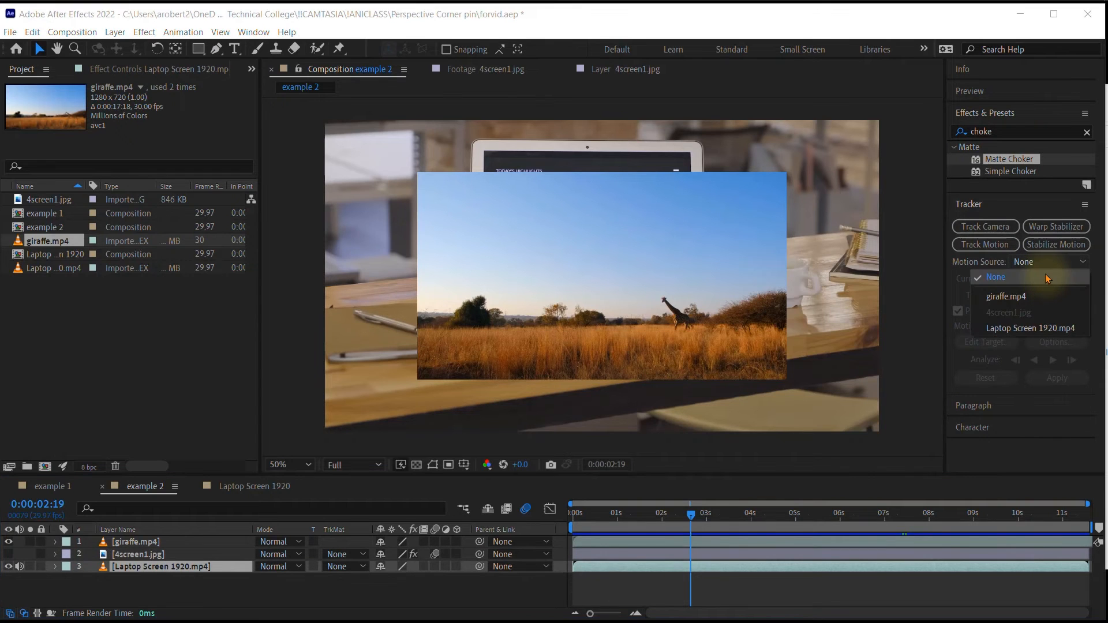
left_click(1050, 329)
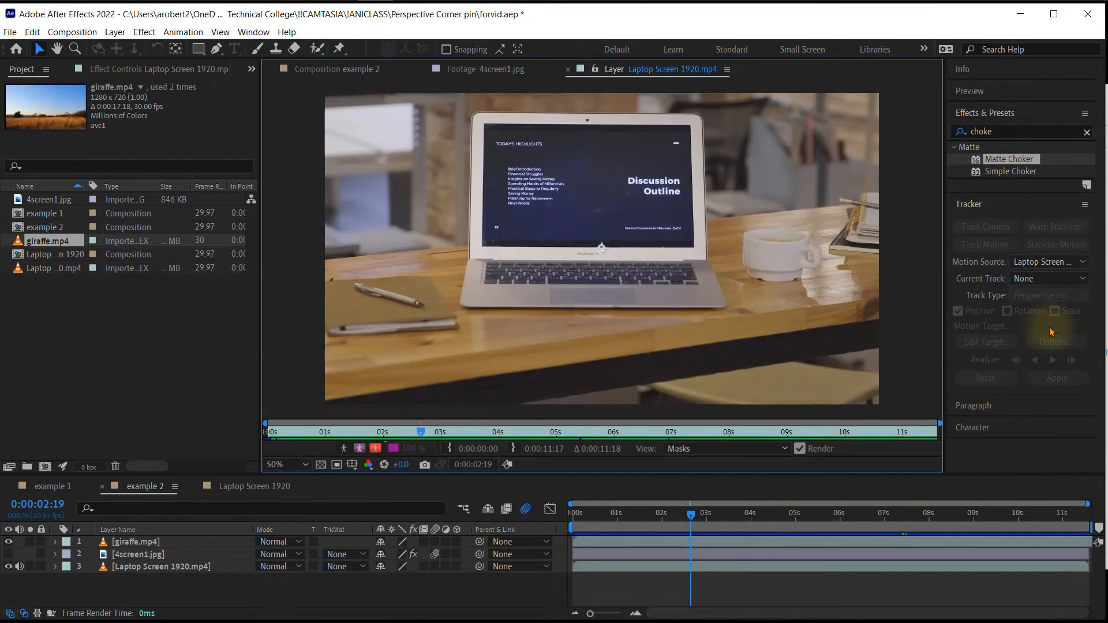
left_click(1078, 280)
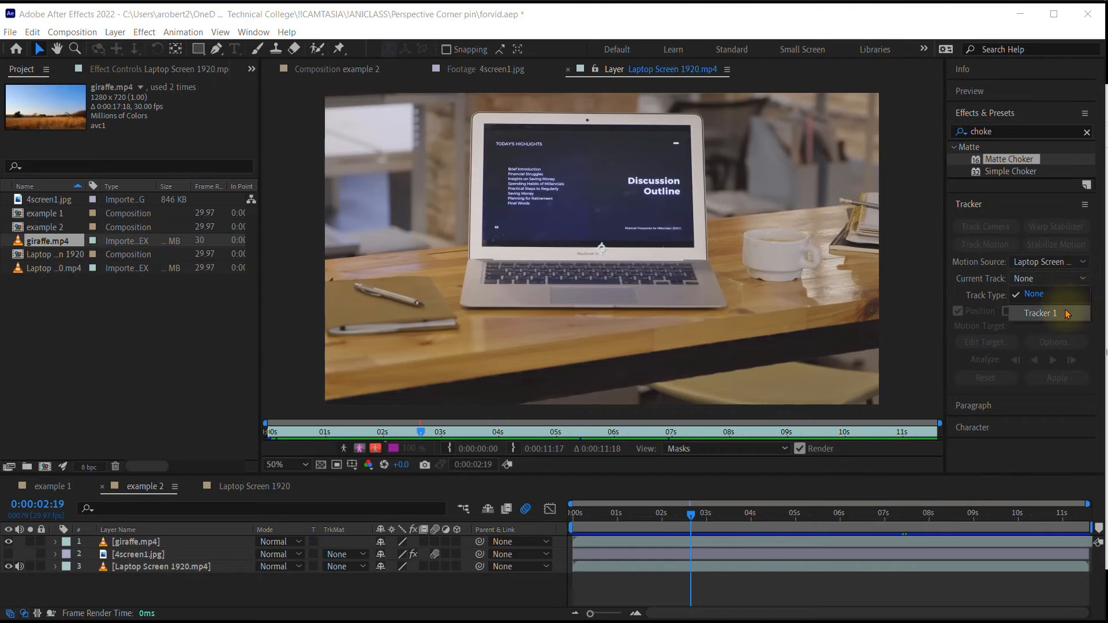
left_click(1040, 314)
left_click(1060, 296)
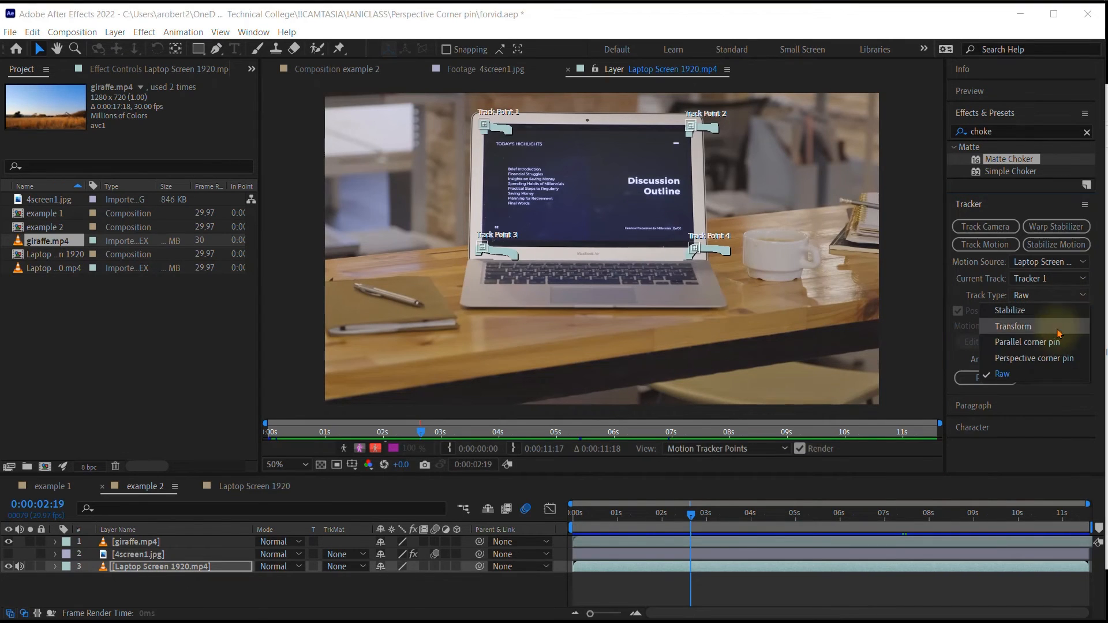
left_click(1050, 359)
Step: Make giraffe.mp4 the motion target, apply the tracking data to it and preview the composition from the start
left_click(975, 346)
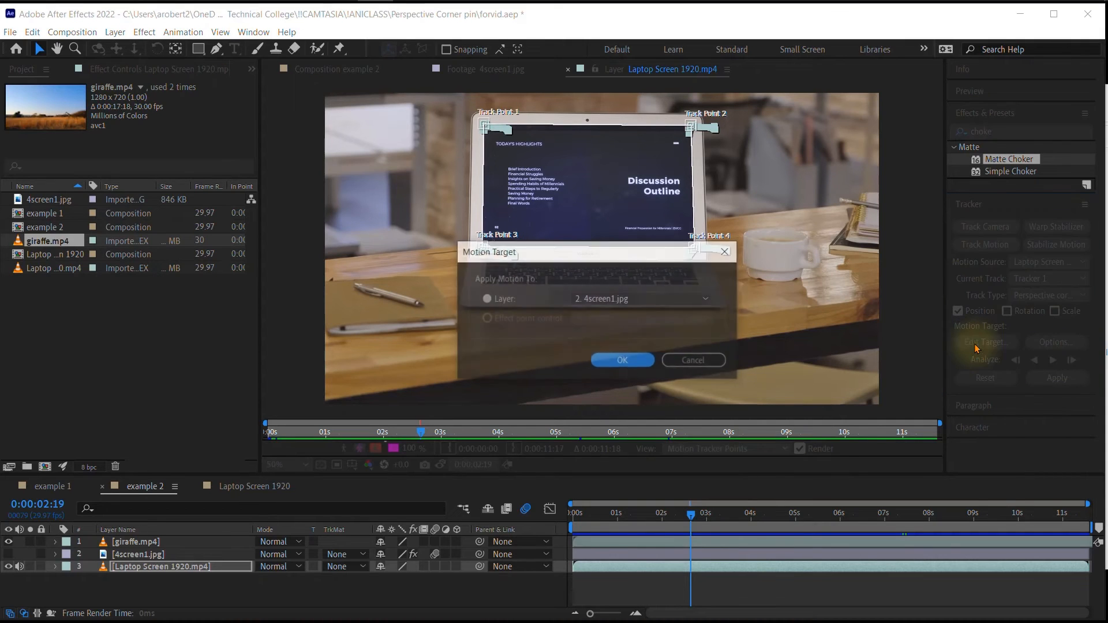
left_click(603, 301)
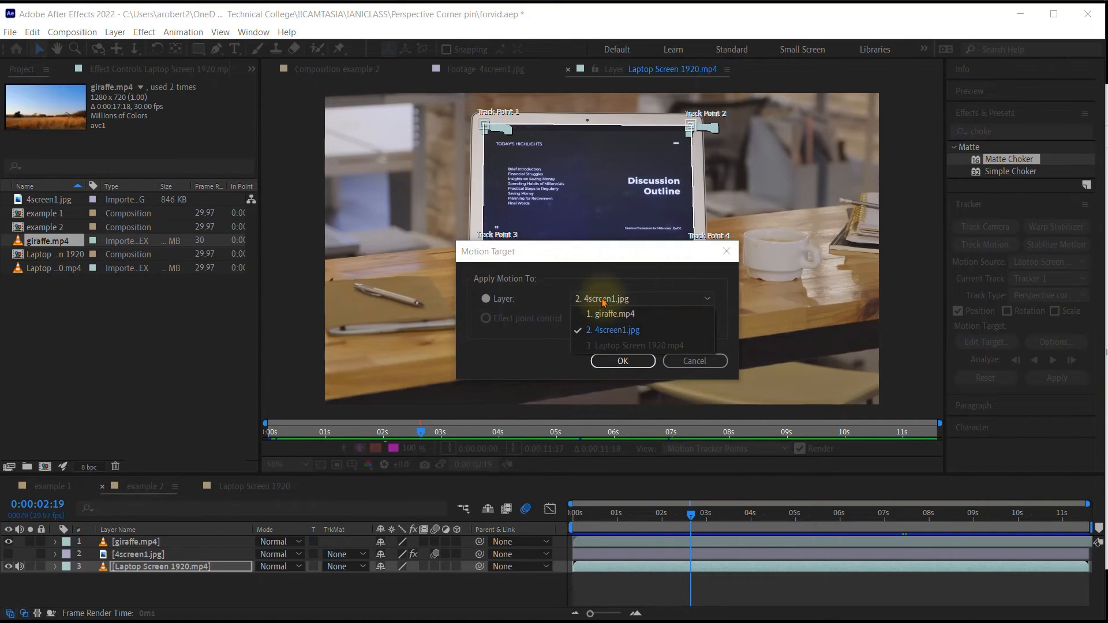
left_click(597, 316)
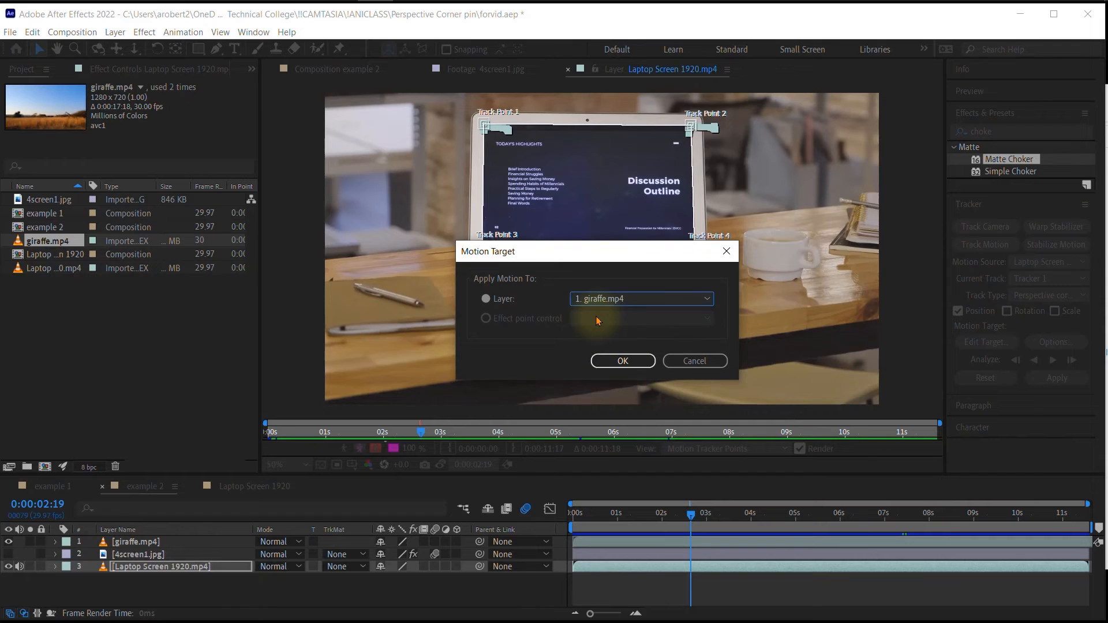
left_click(612, 360)
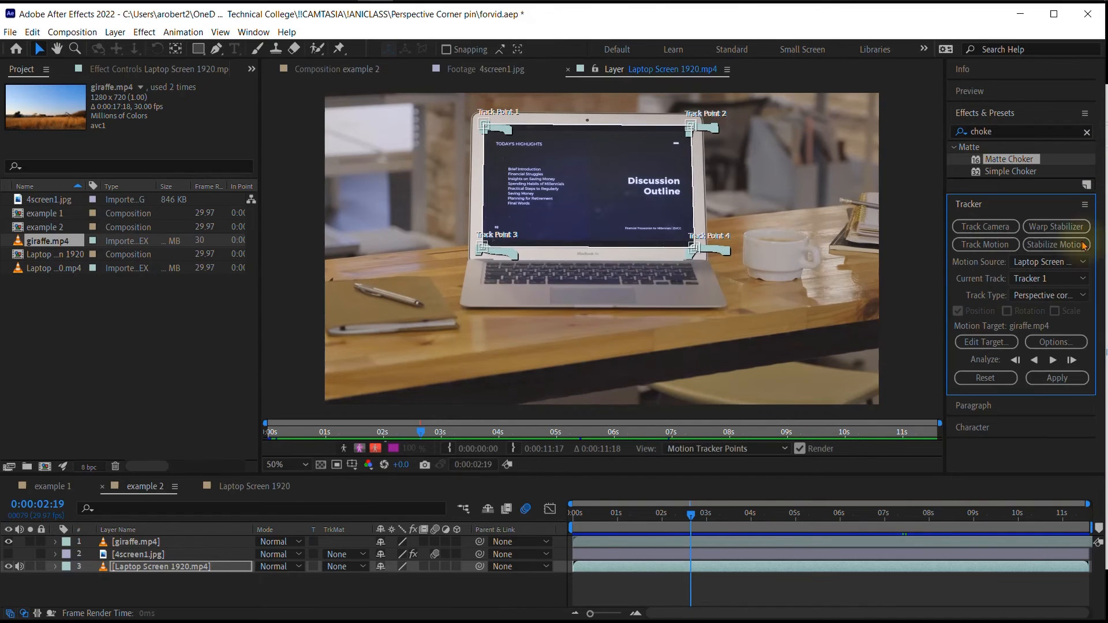
left_click(1042, 379)
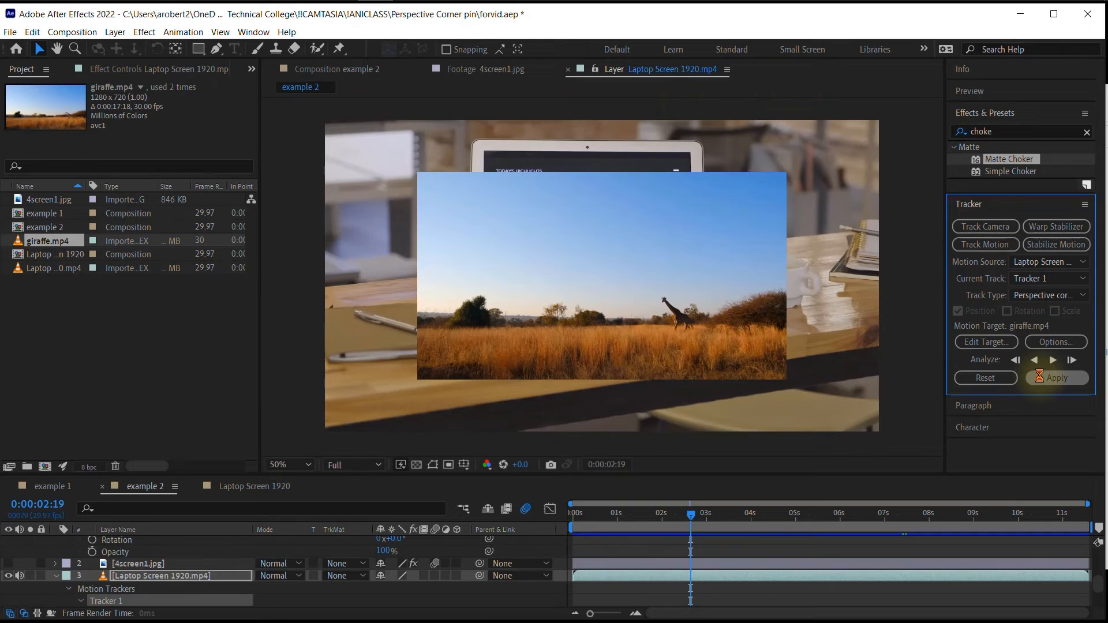
left_click(603, 513)
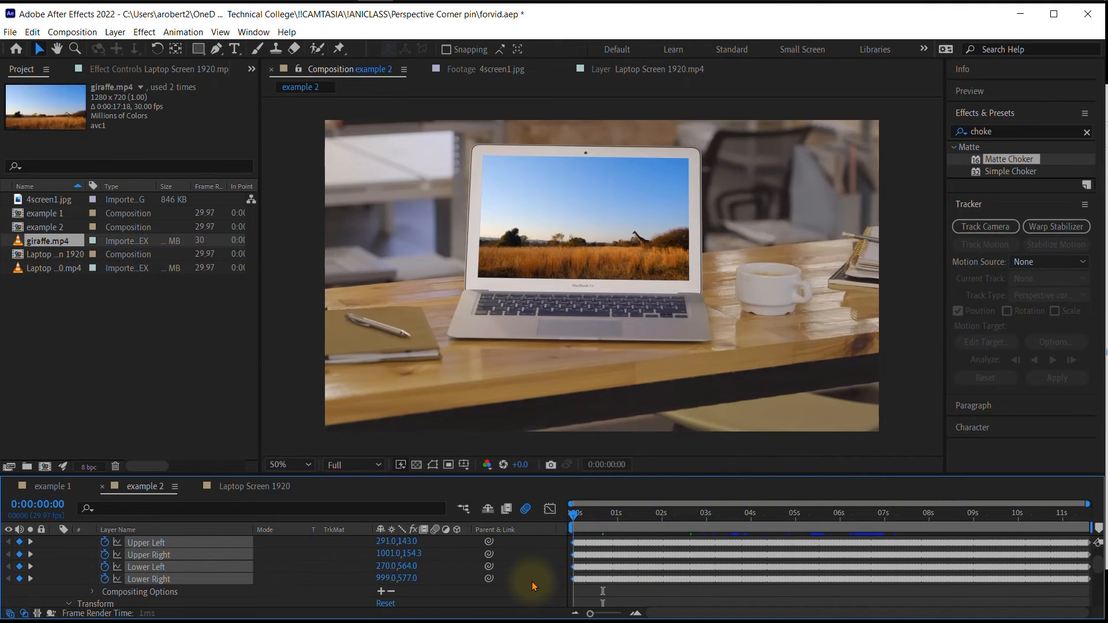
key("space")
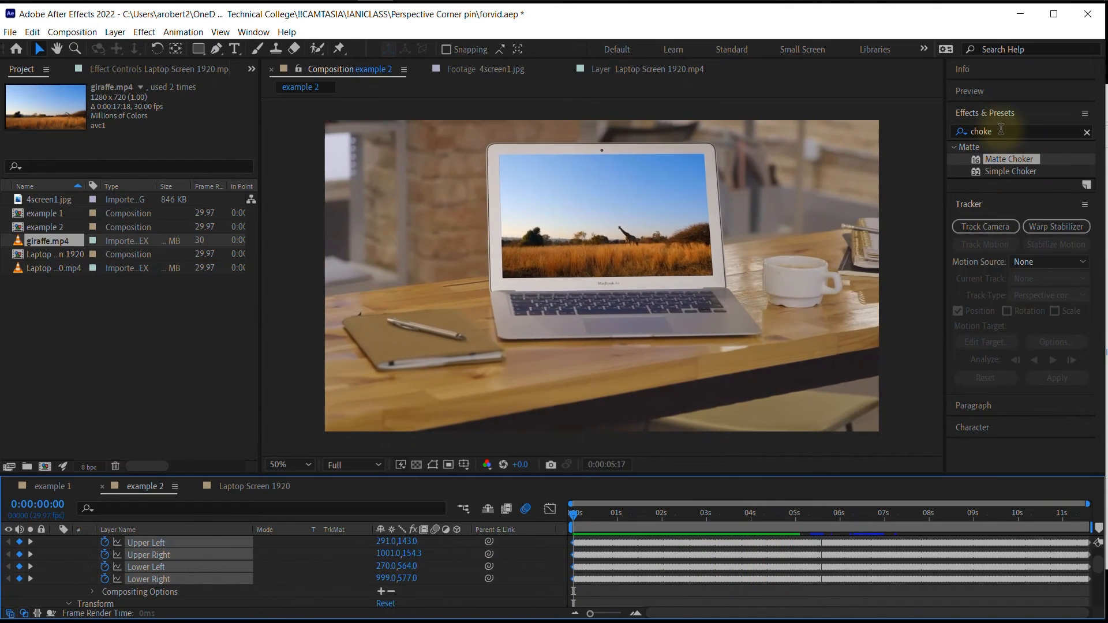
Step: Search the effects for "gaussian" and apply Gaussian Blur to the giraffe.mp4 layer with a blurriness of 1.5
left_click(949, 126)
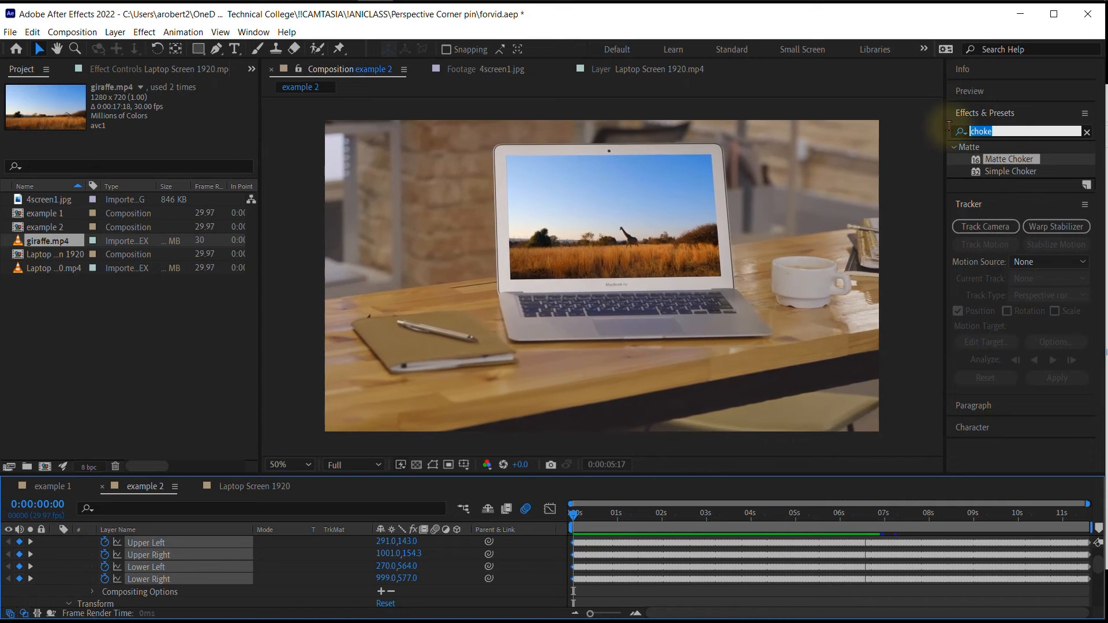
type("gaussia")
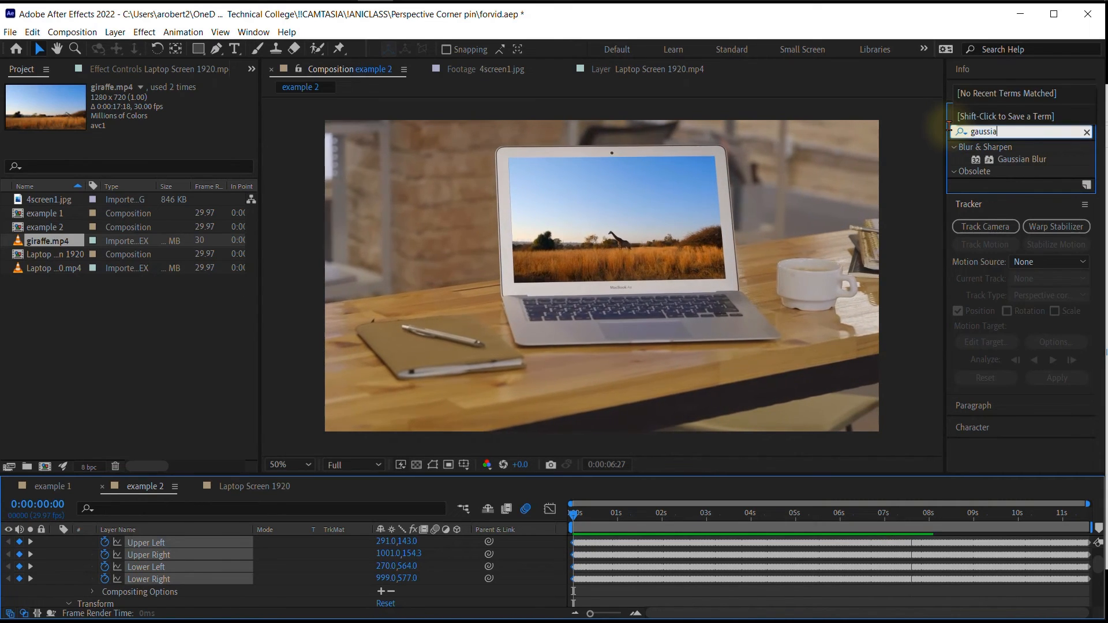
type("n")
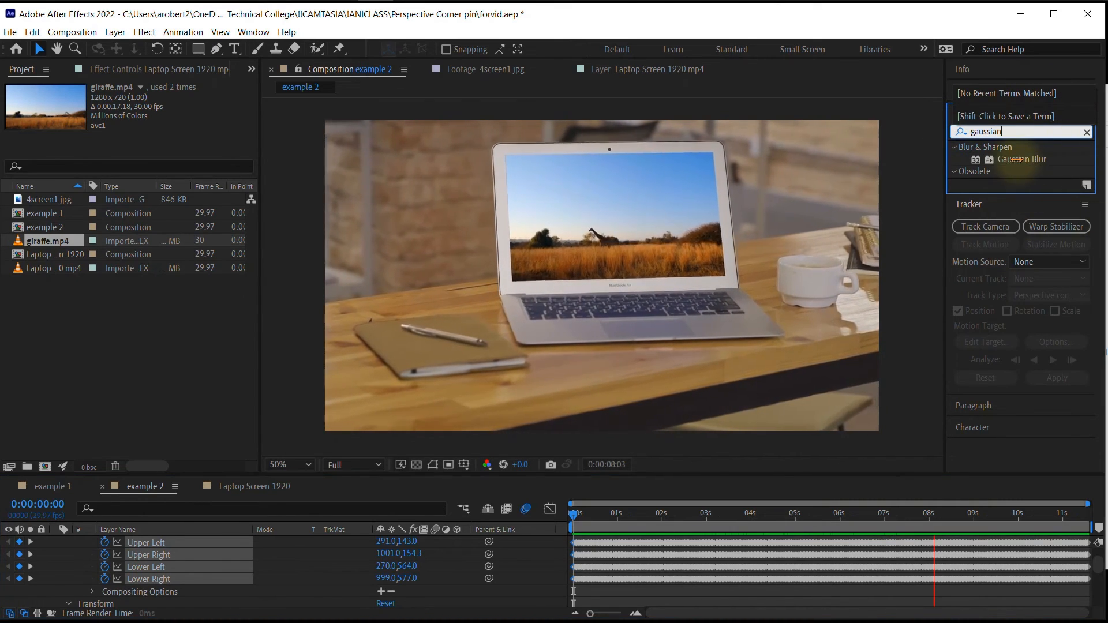
left_click_drag(1017, 160, 172, 545)
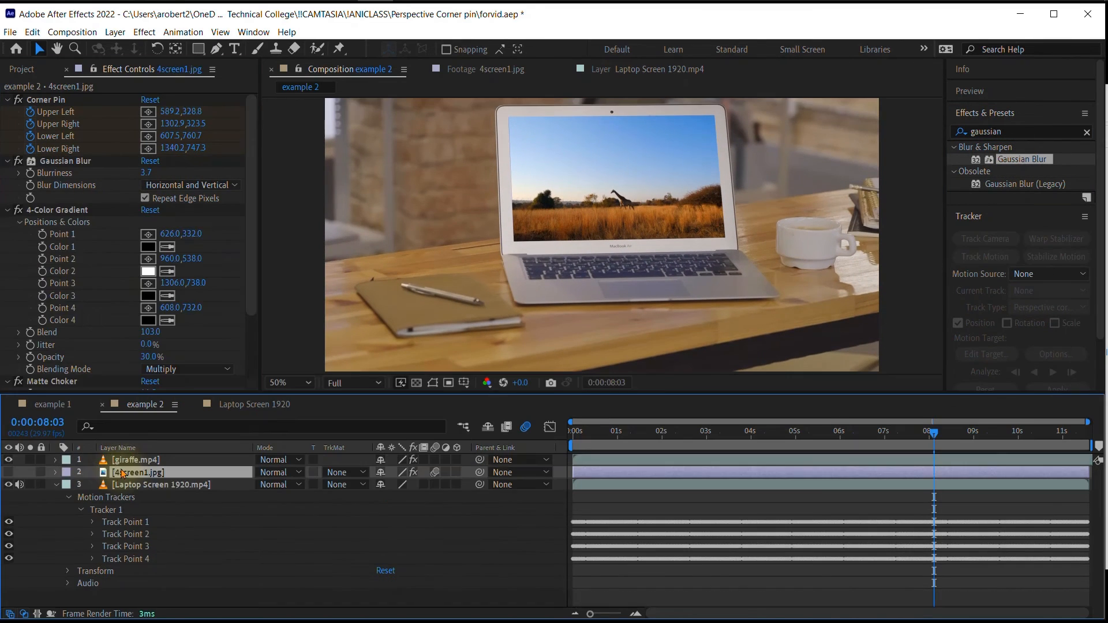
Step: Copy the 4-Color Gradient and Matte Choker effects from the 4screen1.jpg layer to the giraffe.mp4 layer
left_click(69, 211)
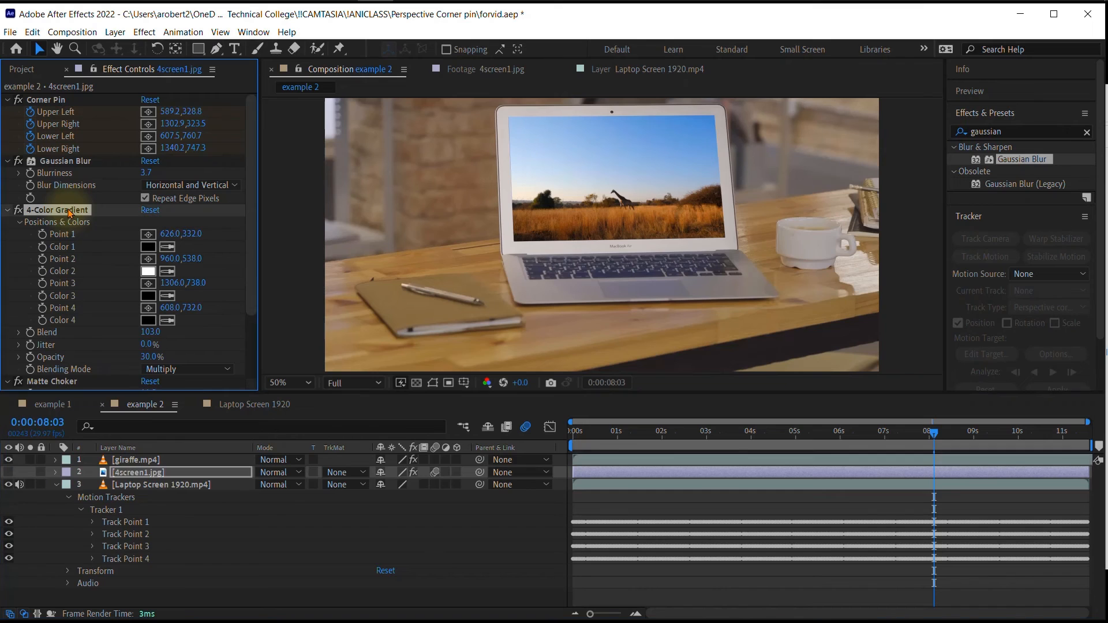
scroll(60, 249, "down", 3)
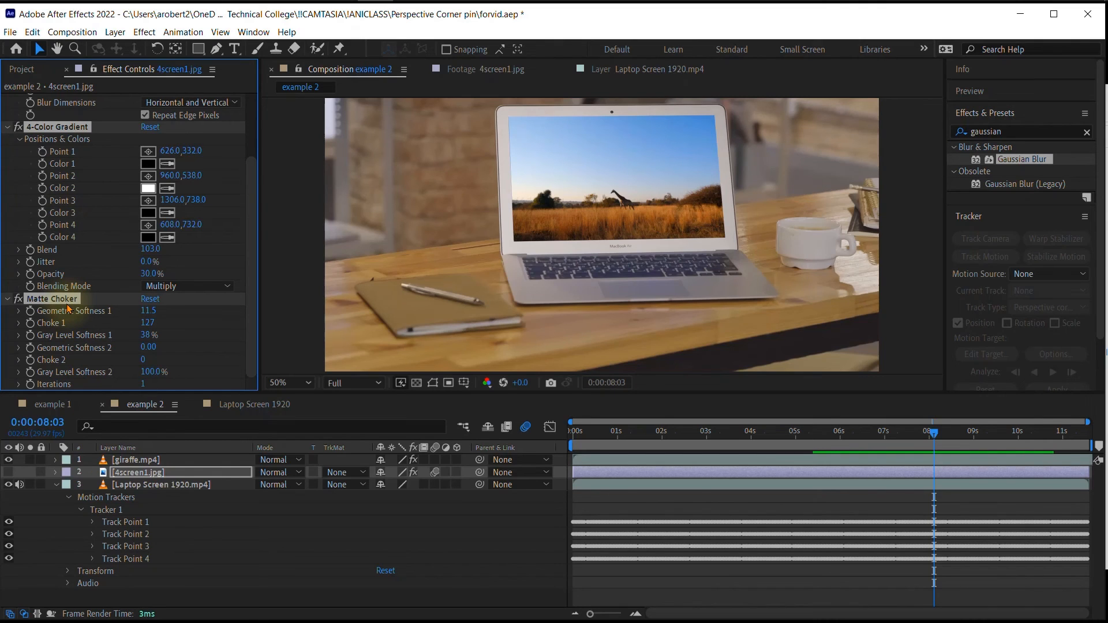
key("ctrl+c")
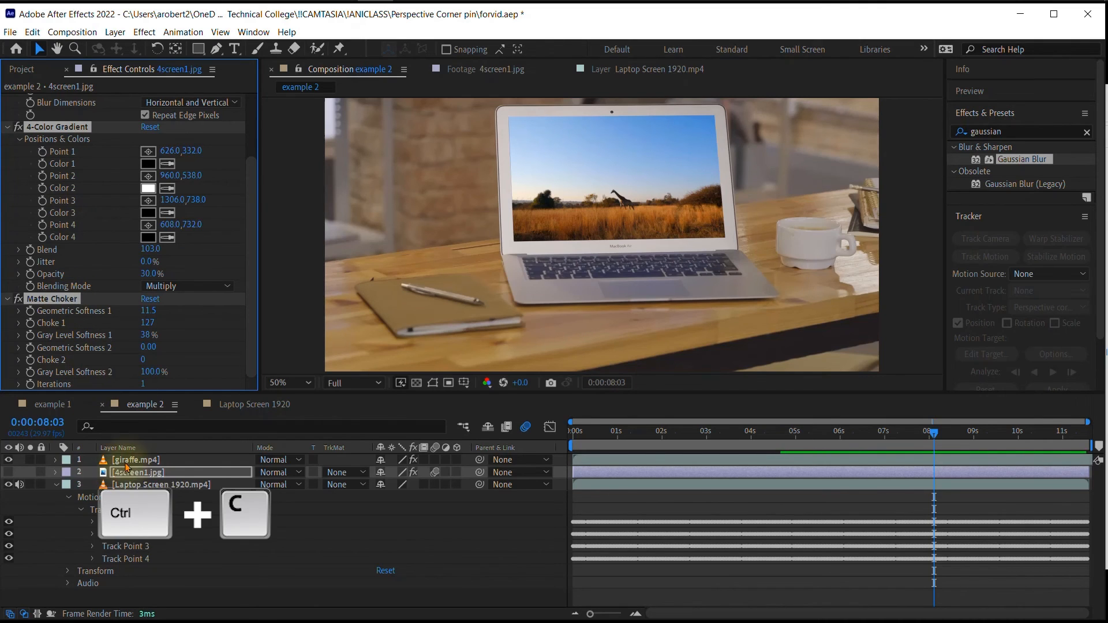
double_click(126, 461)
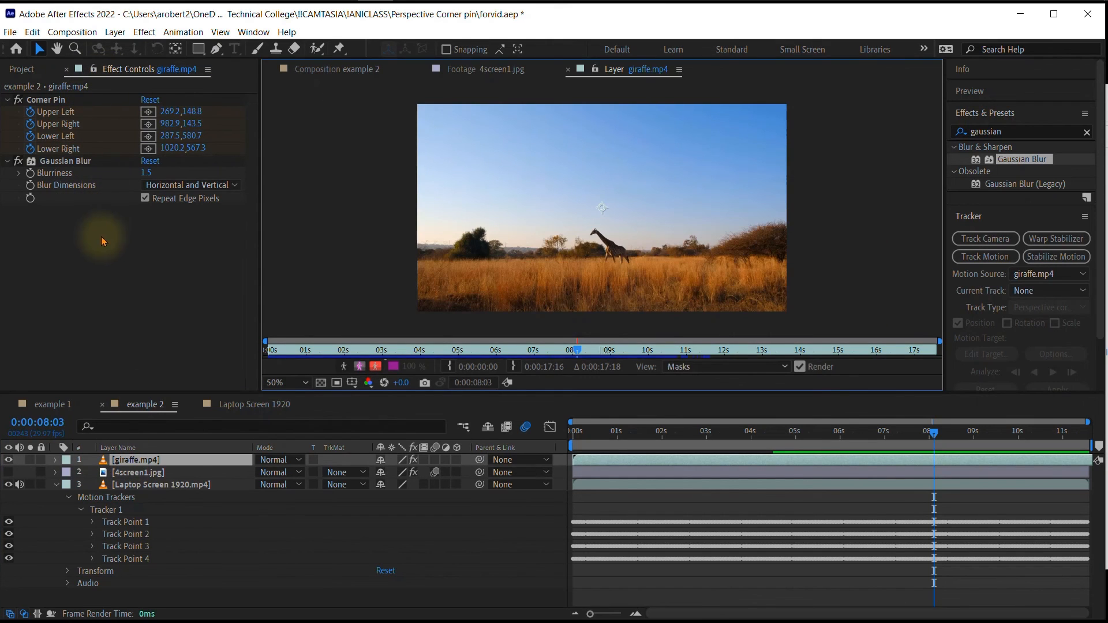
left_click(89, 261)
key("ctrl+v")
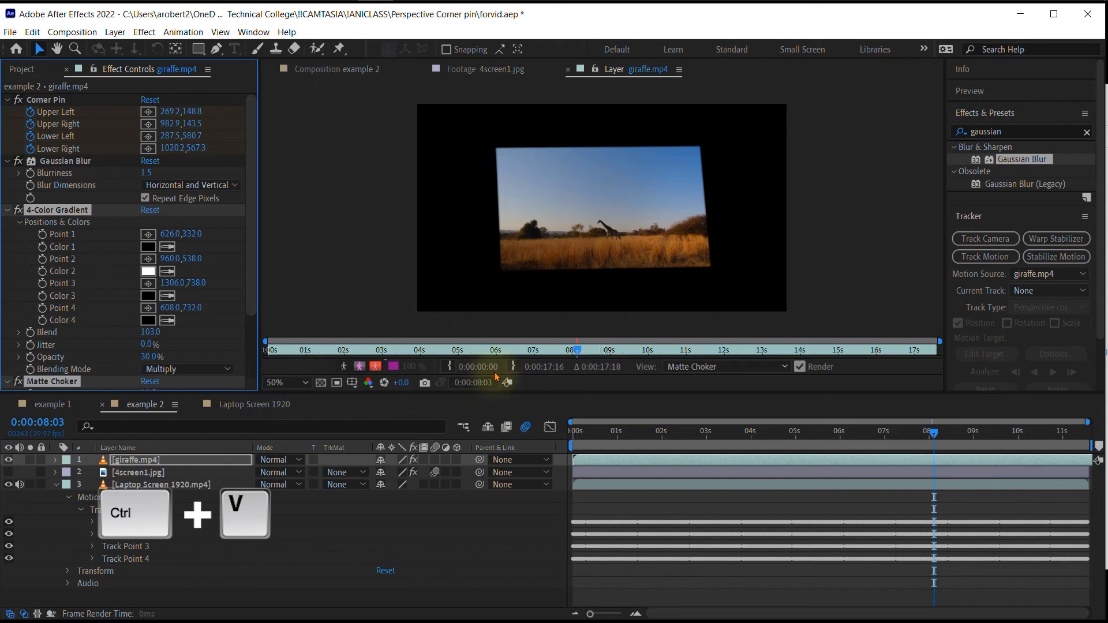
Step: Return to the example 2 composition view and play the giraffe screen replacement from 0:00:00:00
left_click(333, 70)
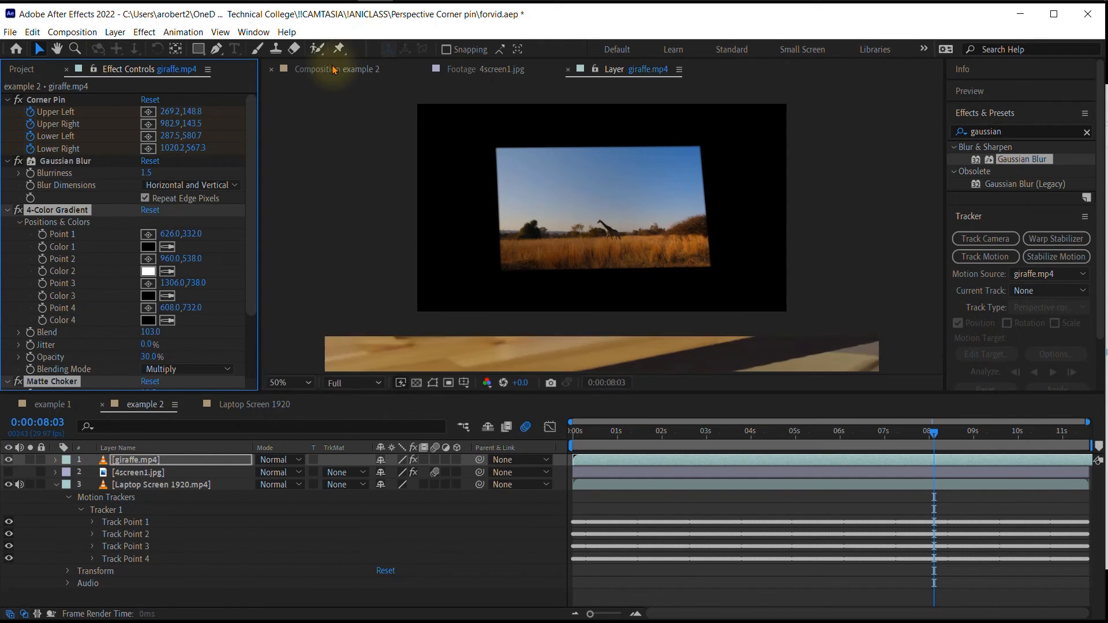
left_click(621, 433)
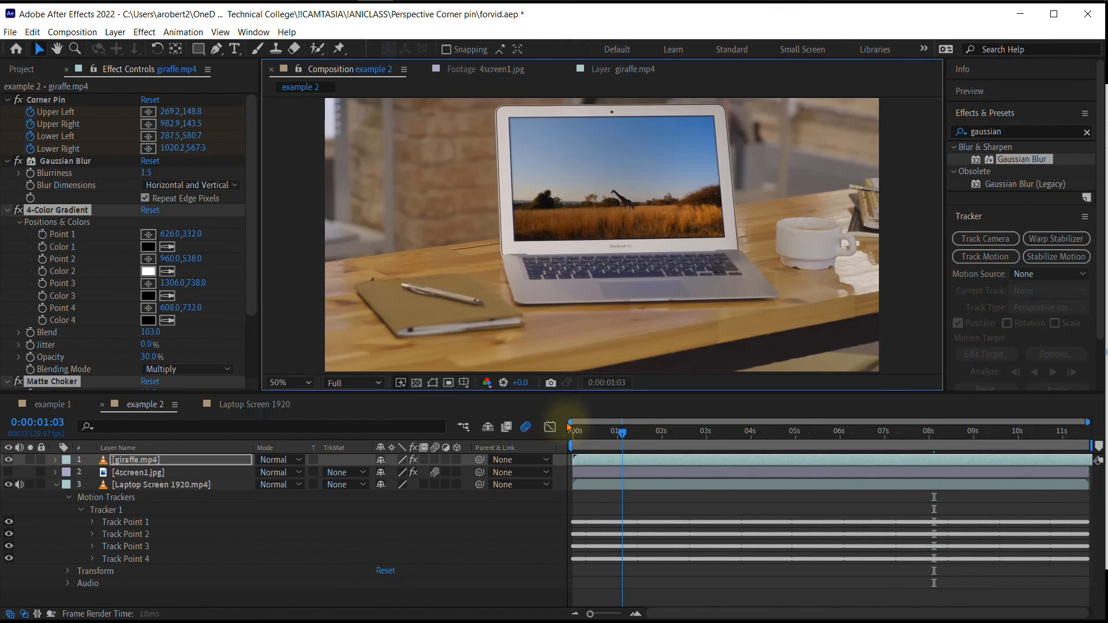
key("Home")
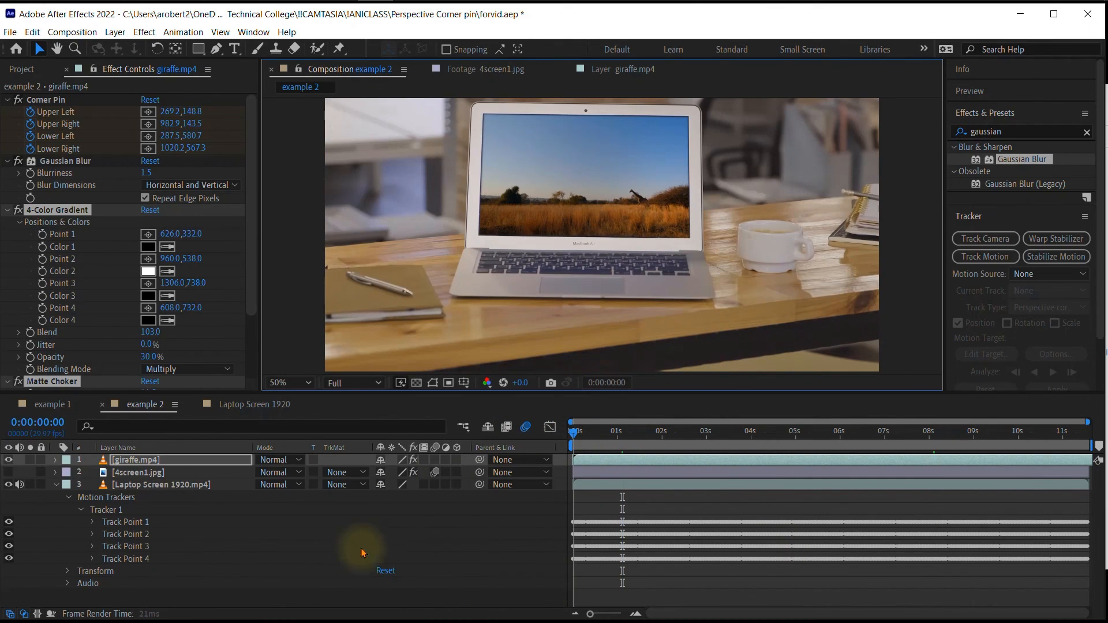
left_click(295, 564)
key("space")
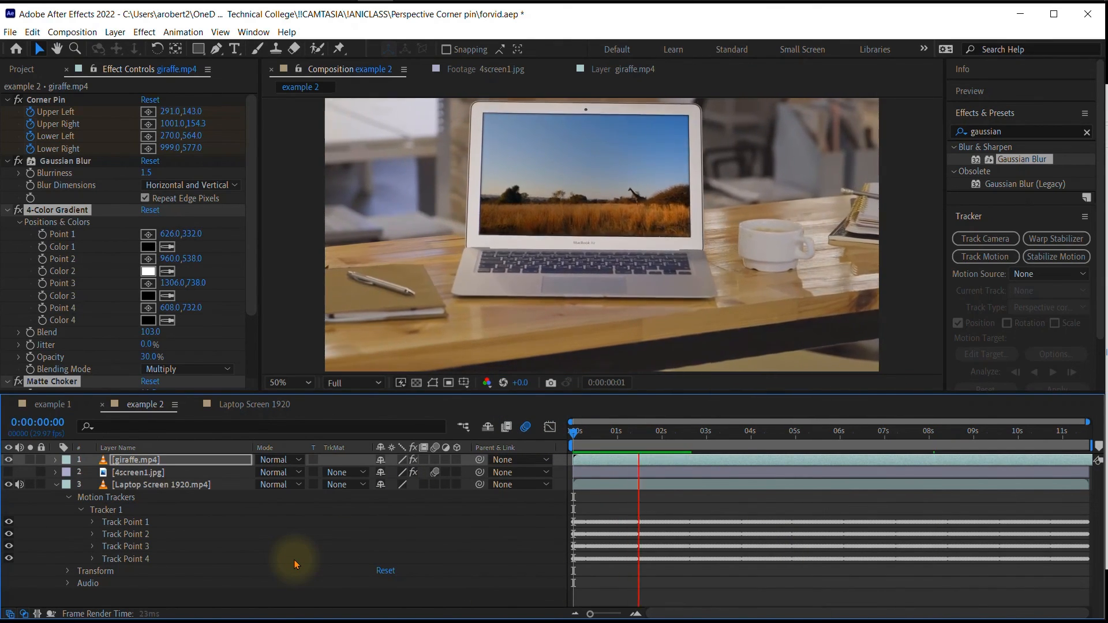